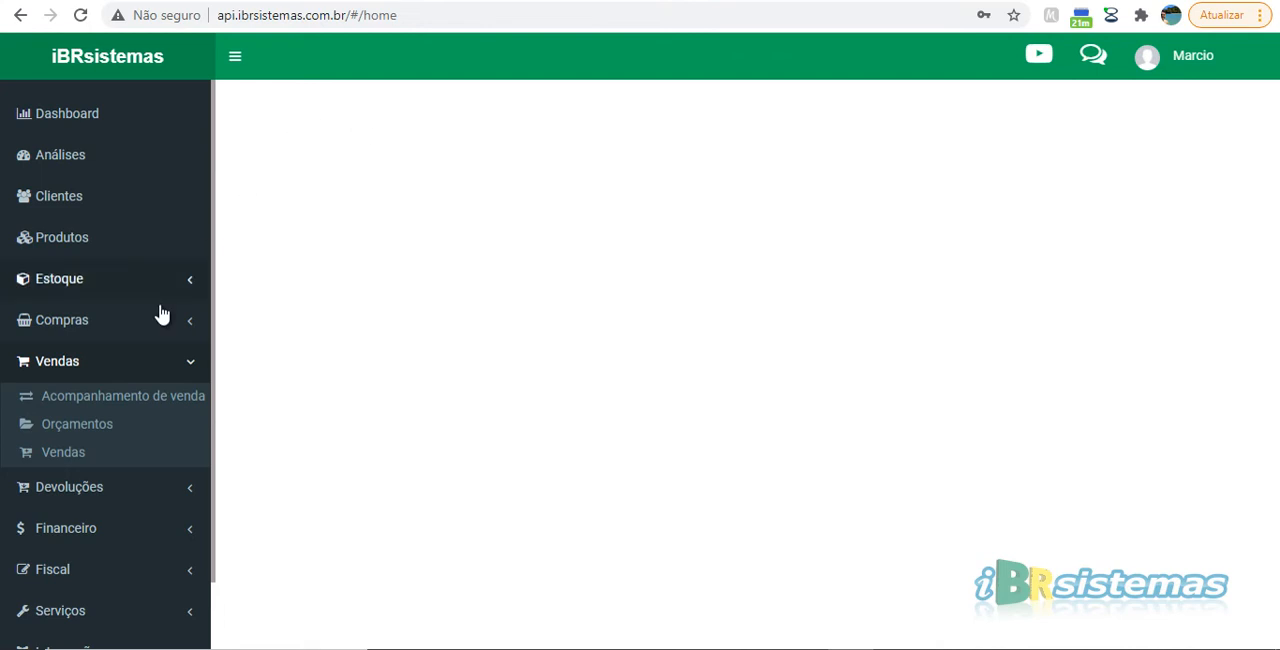
# Open the Orçamentos list, reorder its columns to start with Status, Emissão and Código orçamento, and narrow the code column
pyautogui.click(78, 426)
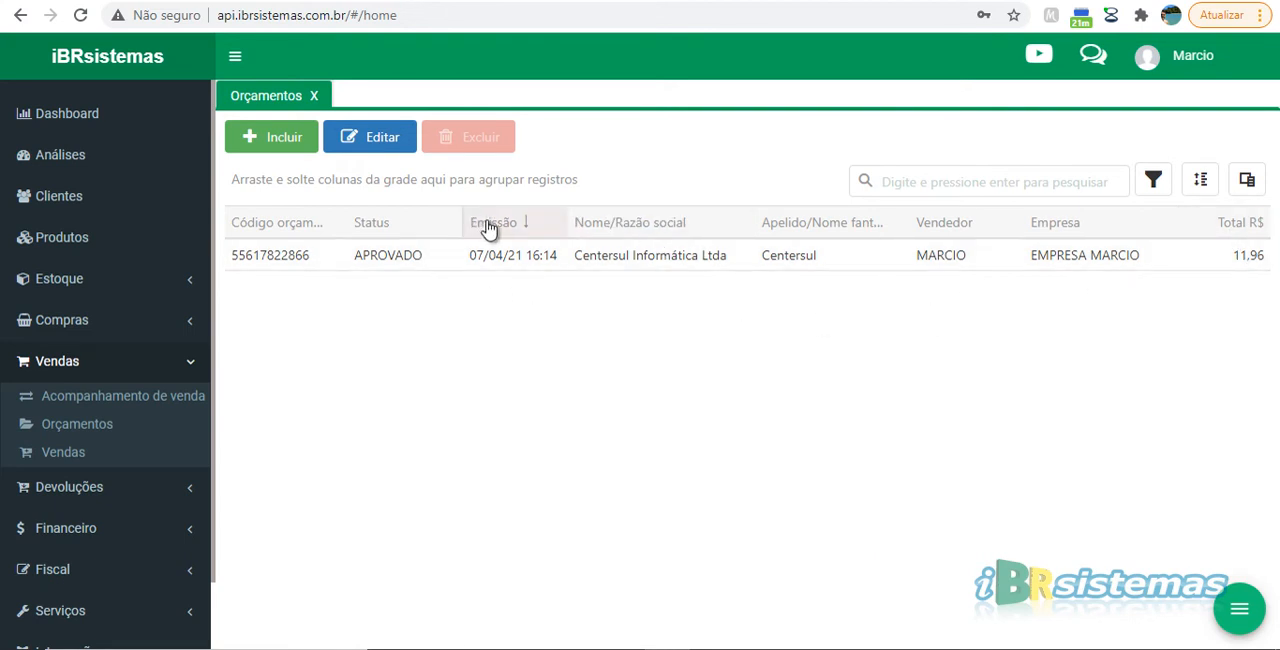
pyautogui.moveTo(486, 229); pyautogui.dragTo(252, 230)
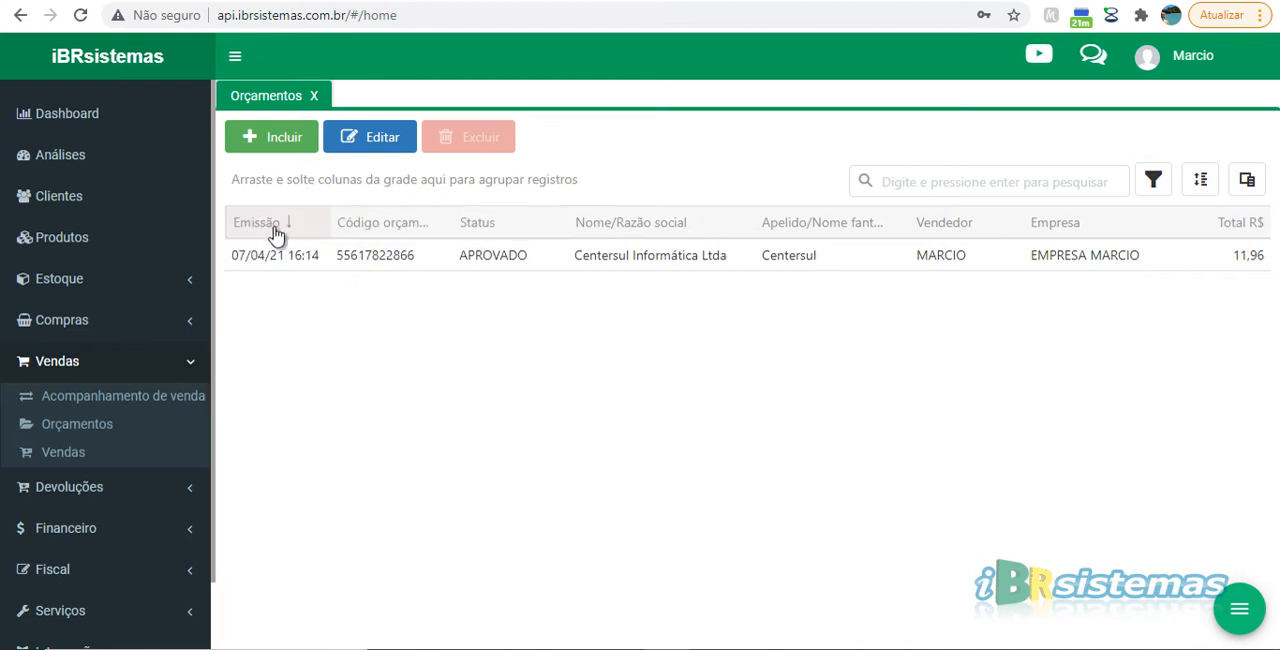
pyautogui.moveTo(394, 237); pyautogui.dragTo(290, 240)
pyautogui.moveTo(471, 234); pyautogui.dragTo(274, 238)
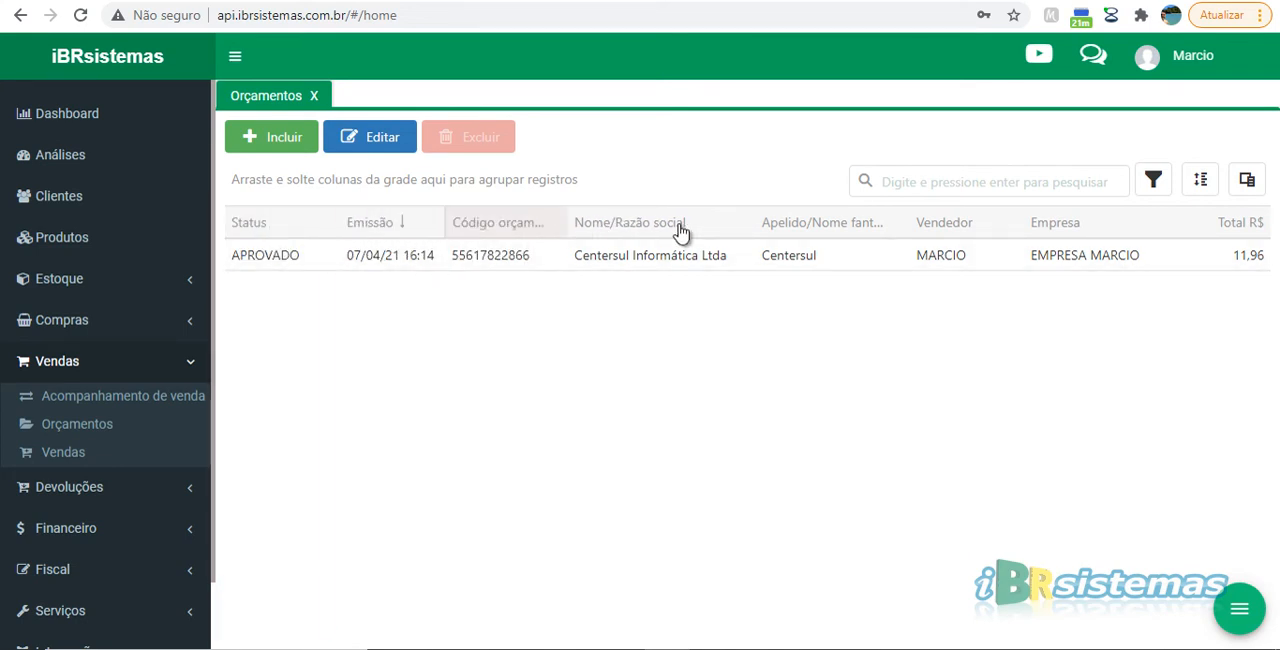
pyautogui.moveTo(566, 226)
pyautogui.mouseDown()
pyautogui.moveTo(514, 220)
pyautogui.moveTo(548, 223)
pyautogui.mouseUp()
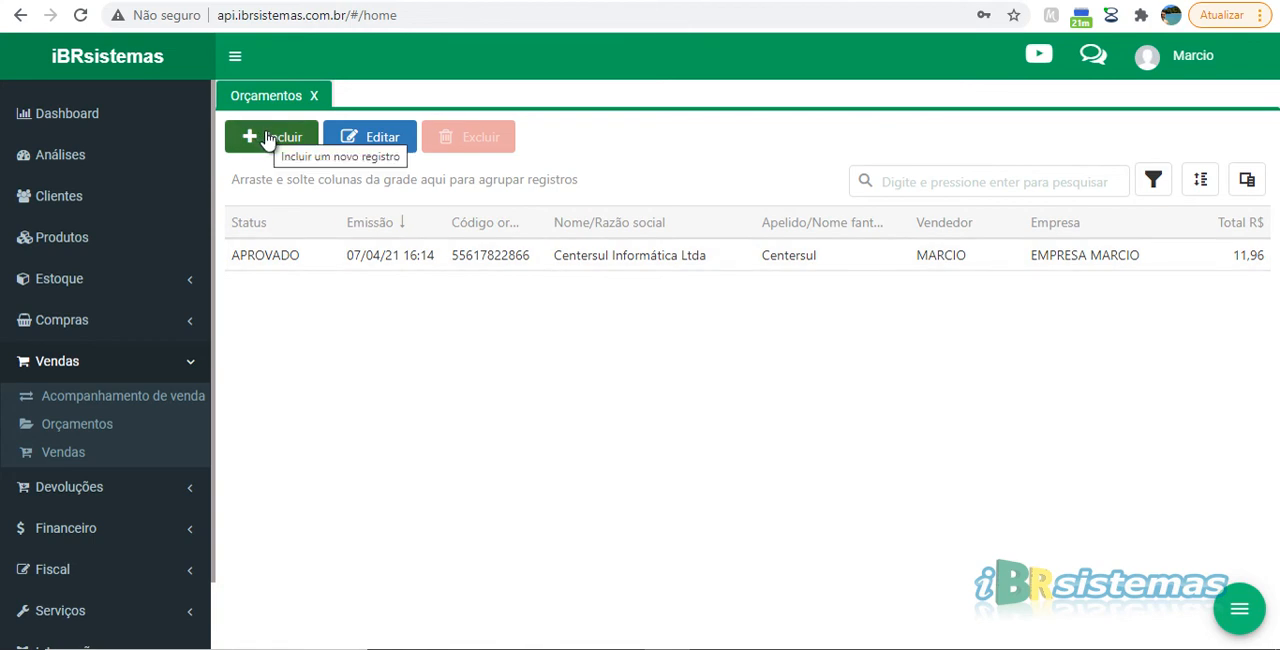
# Start a new quote from the Orçamentos list
pyautogui.click(480, 262)
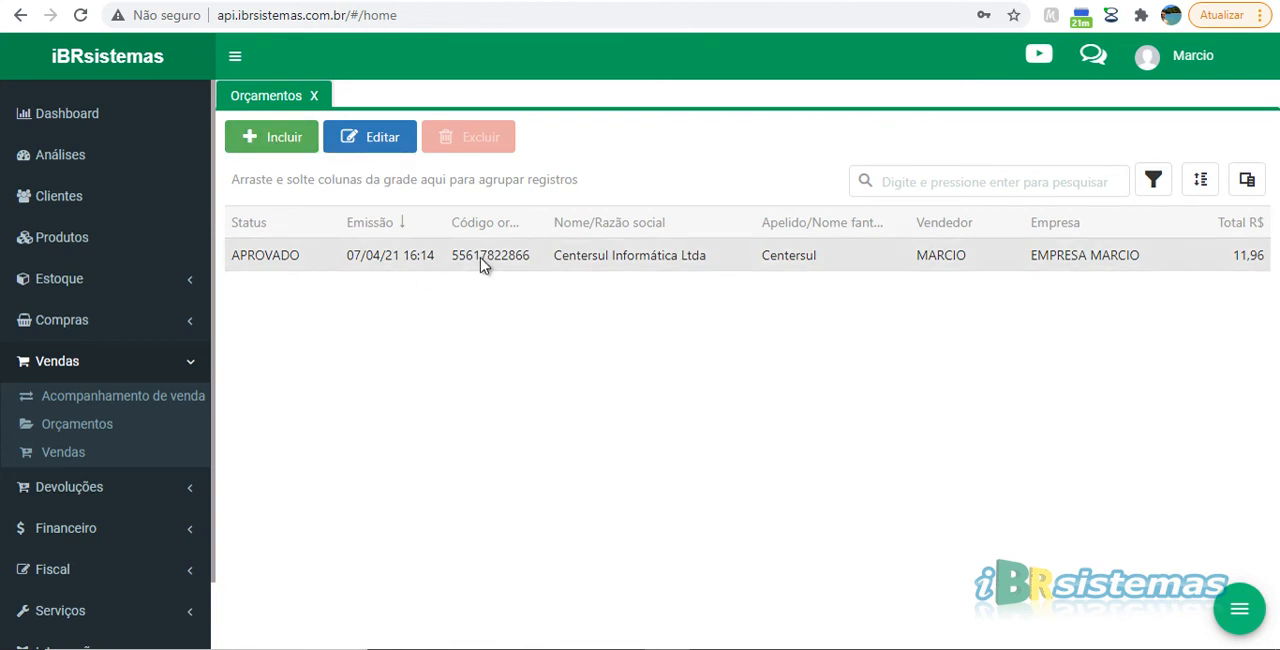
pyautogui.click(275, 142)
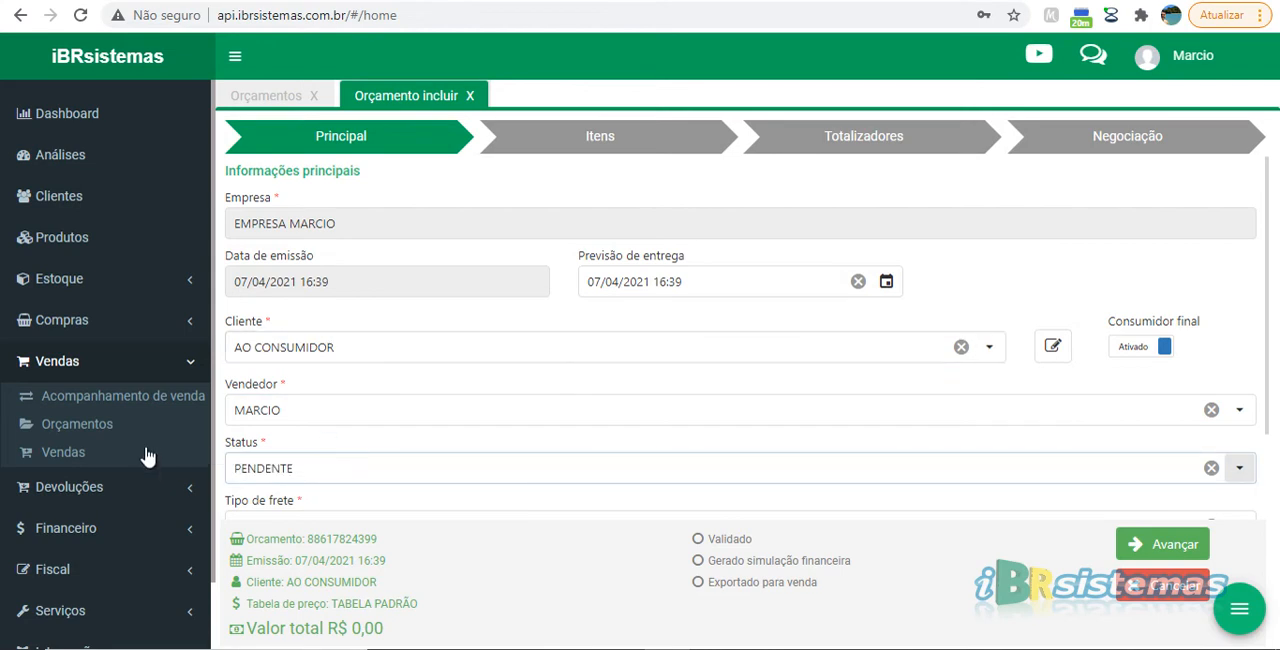
# Review the default values for new quotes in Definições de padrões and close them without saving
pyautogui.scroll(-1, 128, 566)
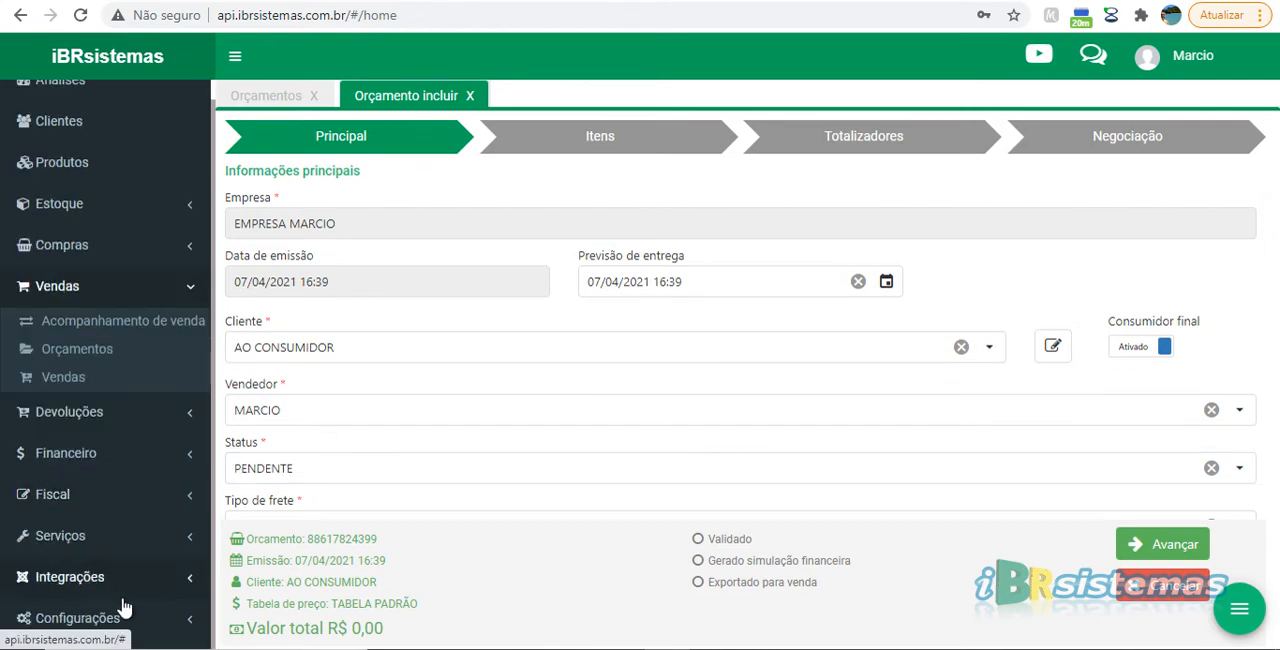
pyautogui.click(113, 622)
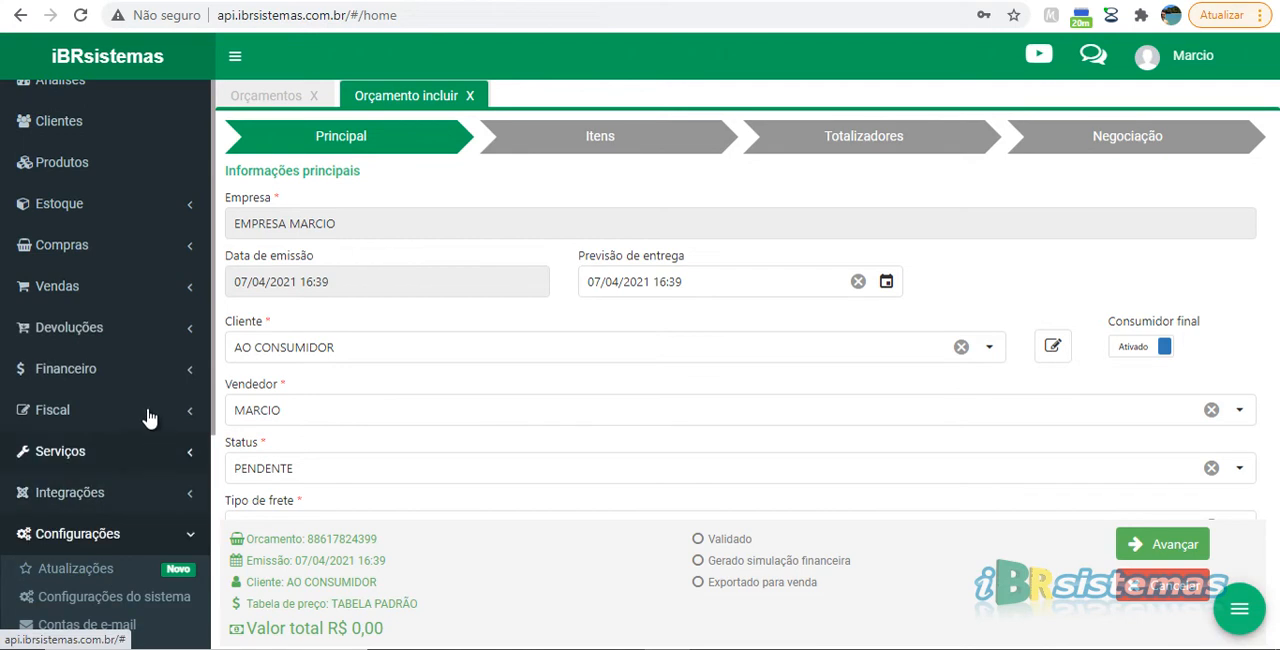
pyautogui.scroll(-5, 140, 440)
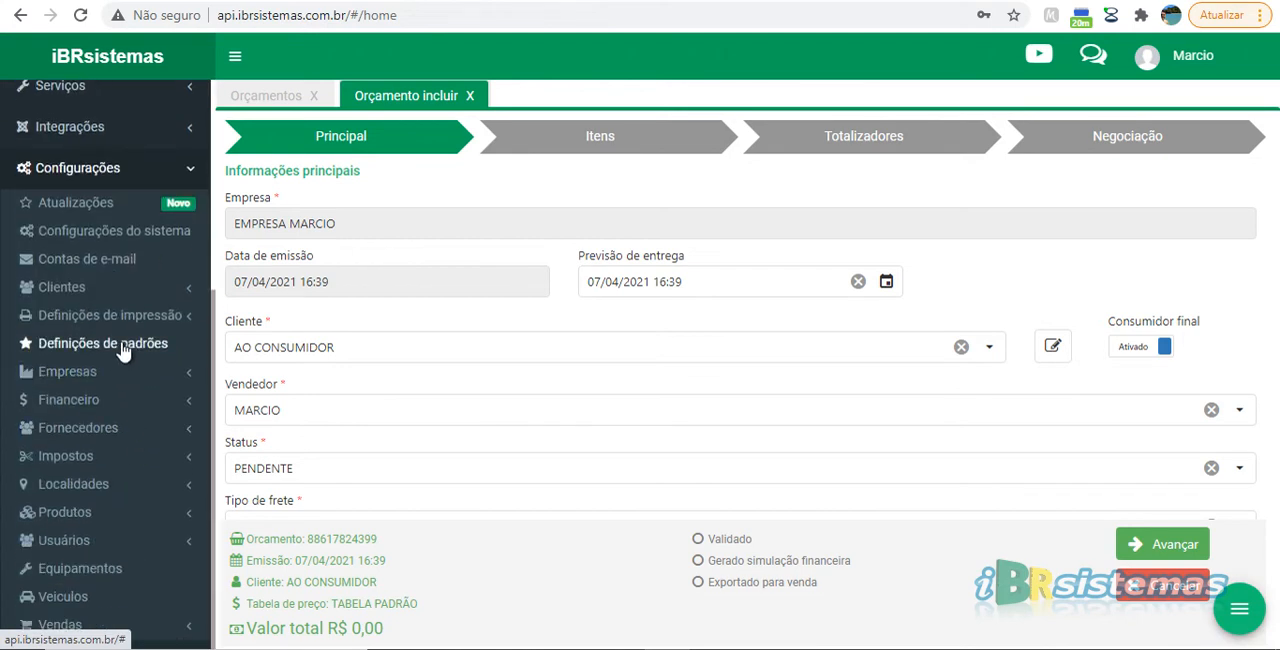
pyautogui.click(124, 346)
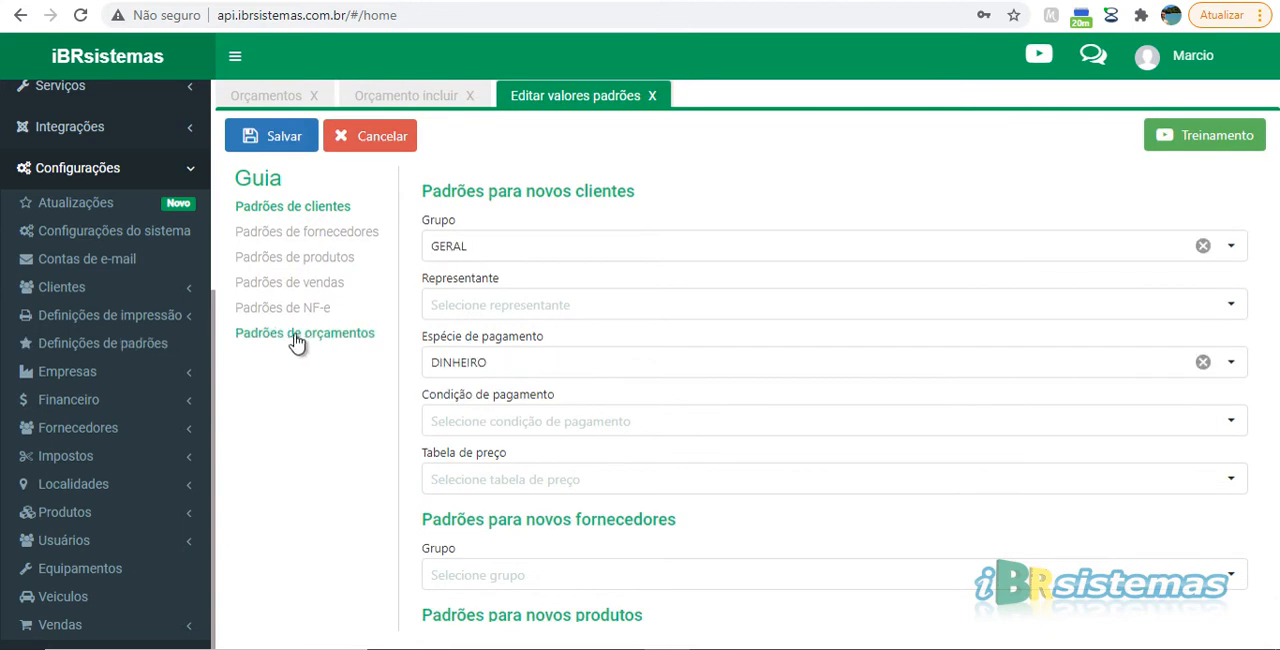
pyautogui.click(295, 335)
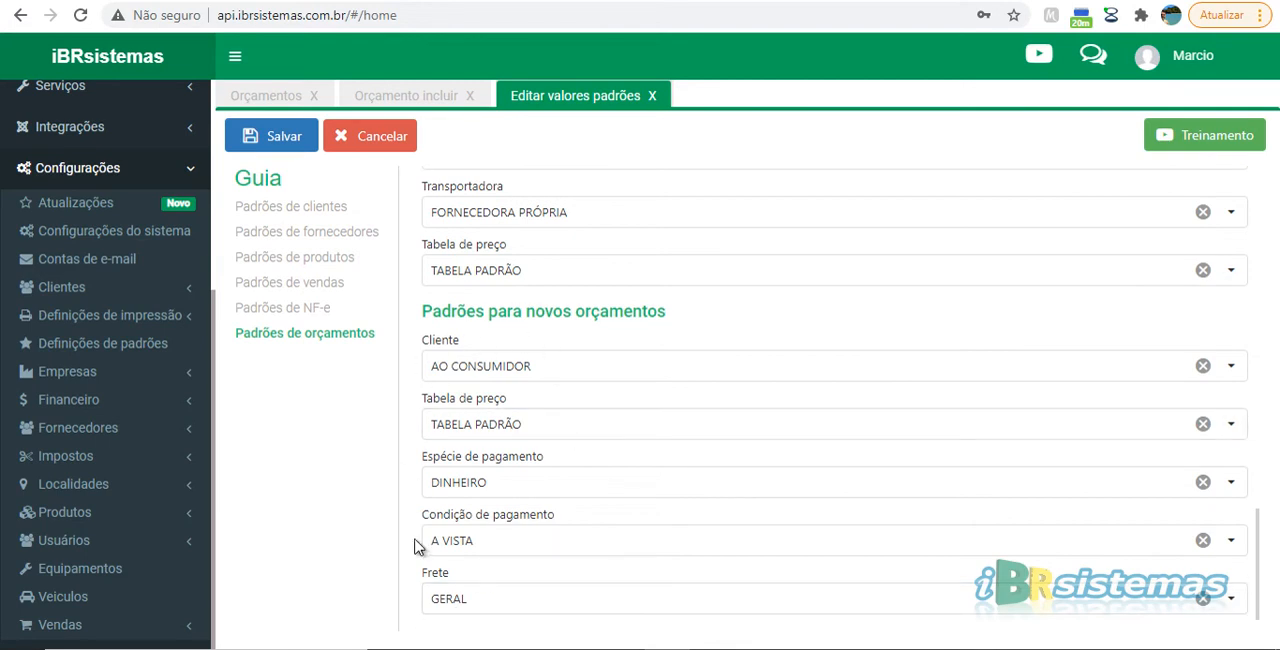
pyautogui.click(652, 96)
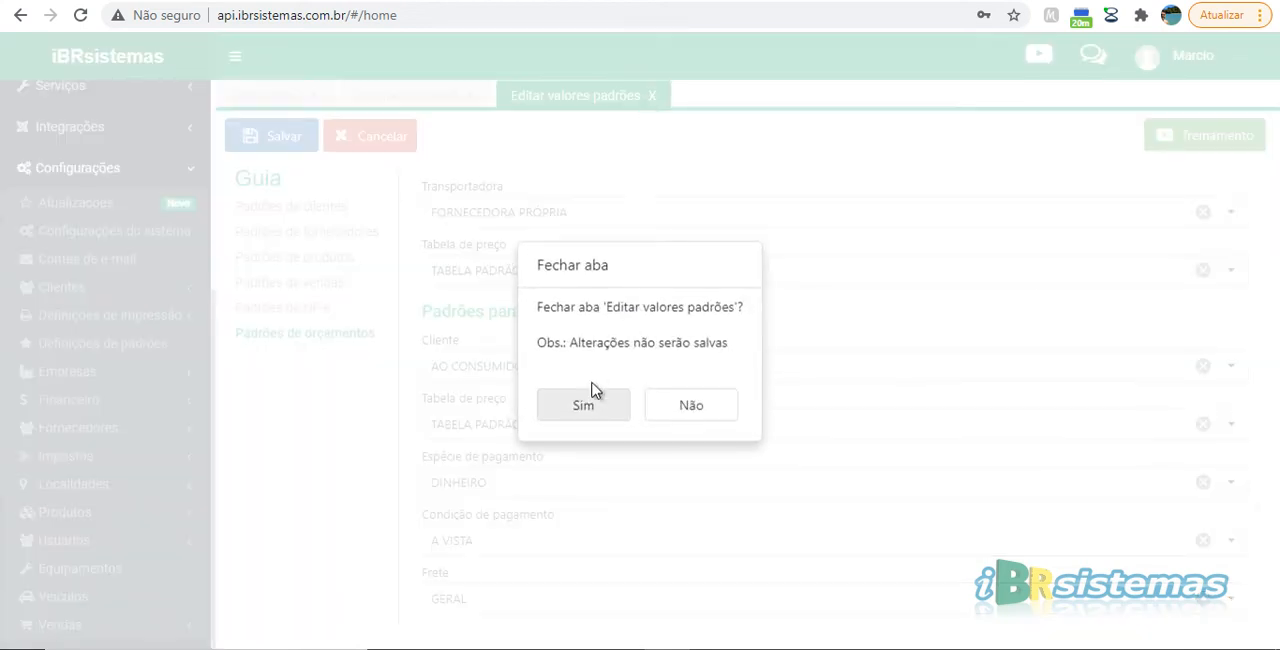
pyautogui.click(587, 406)
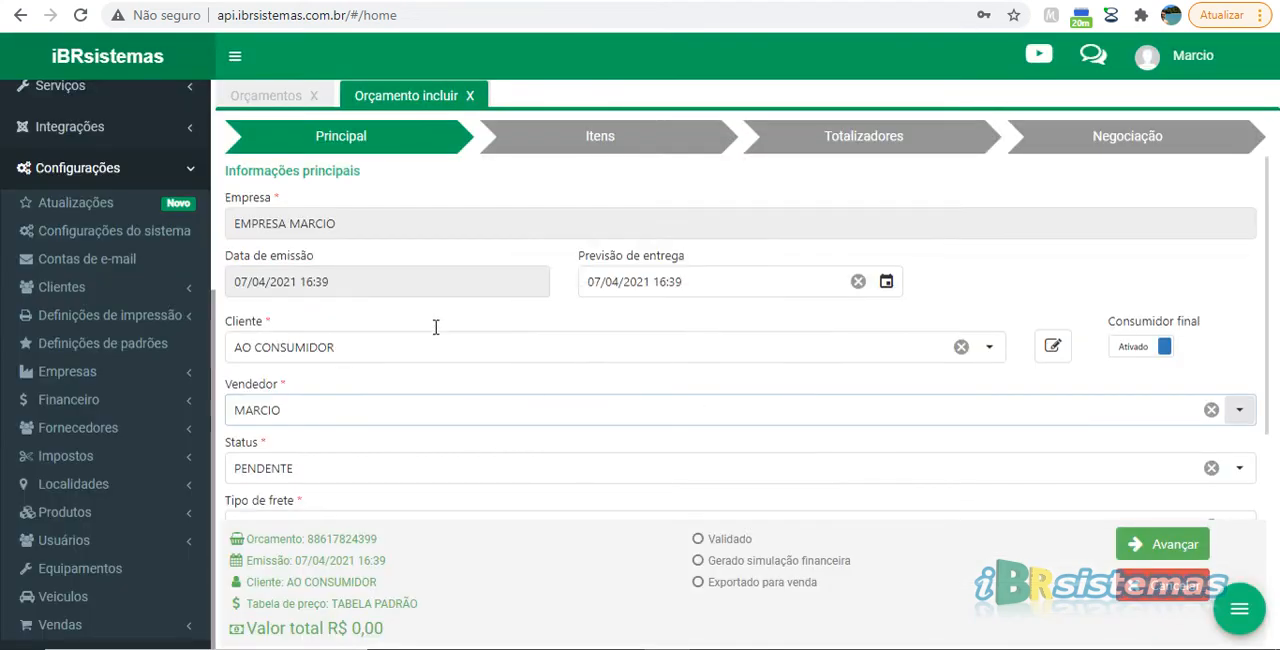
# Set the quote's client to the customer listed after Centersul Informática Ltda and reselect the current seller
pyautogui.click(358, 347)
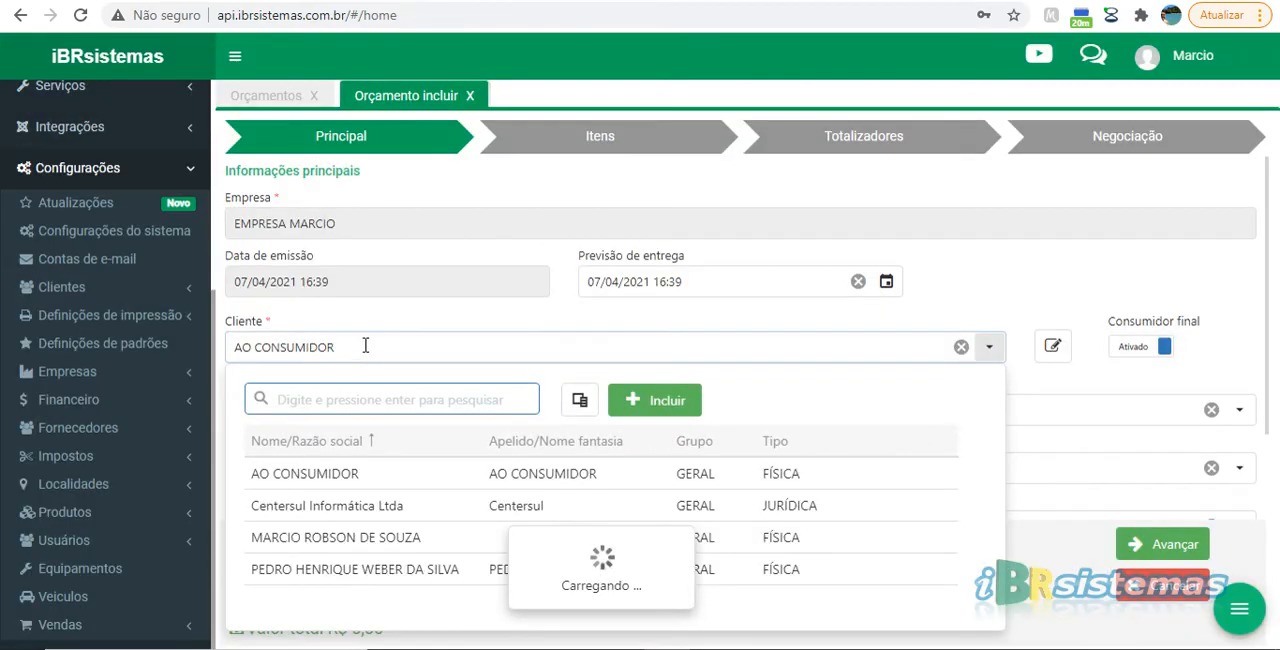
pyautogui.click(375, 537)
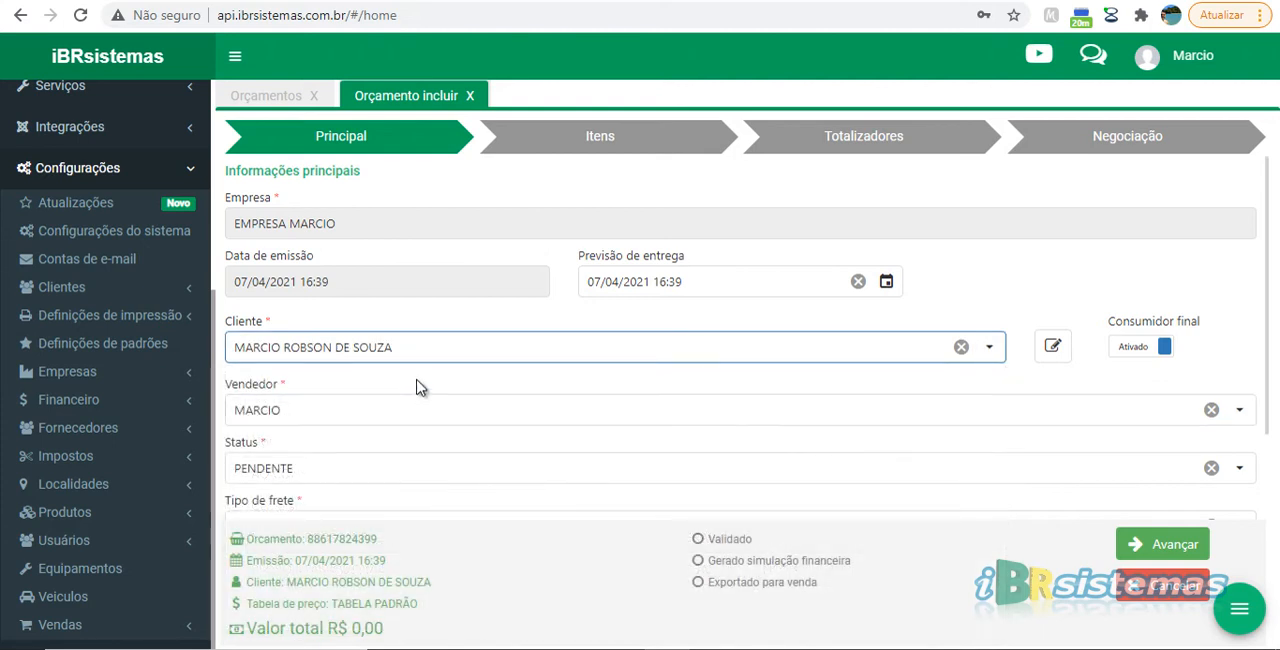
pyautogui.click(325, 409)
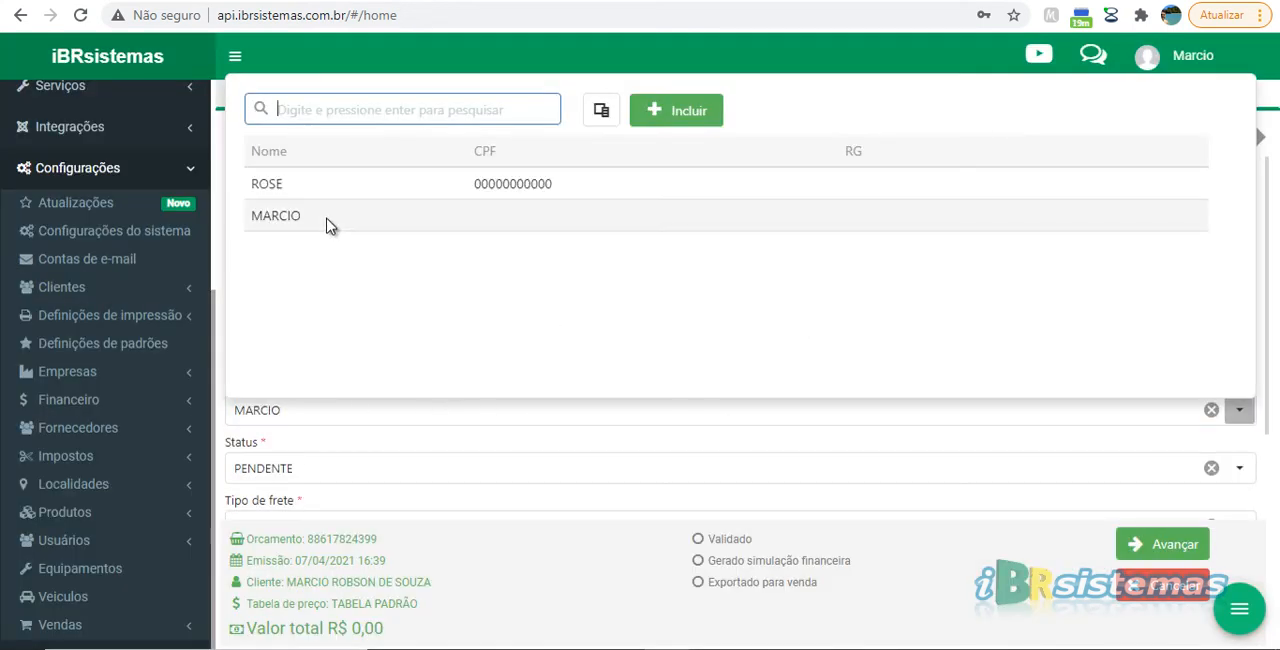
pyautogui.click(330, 216)
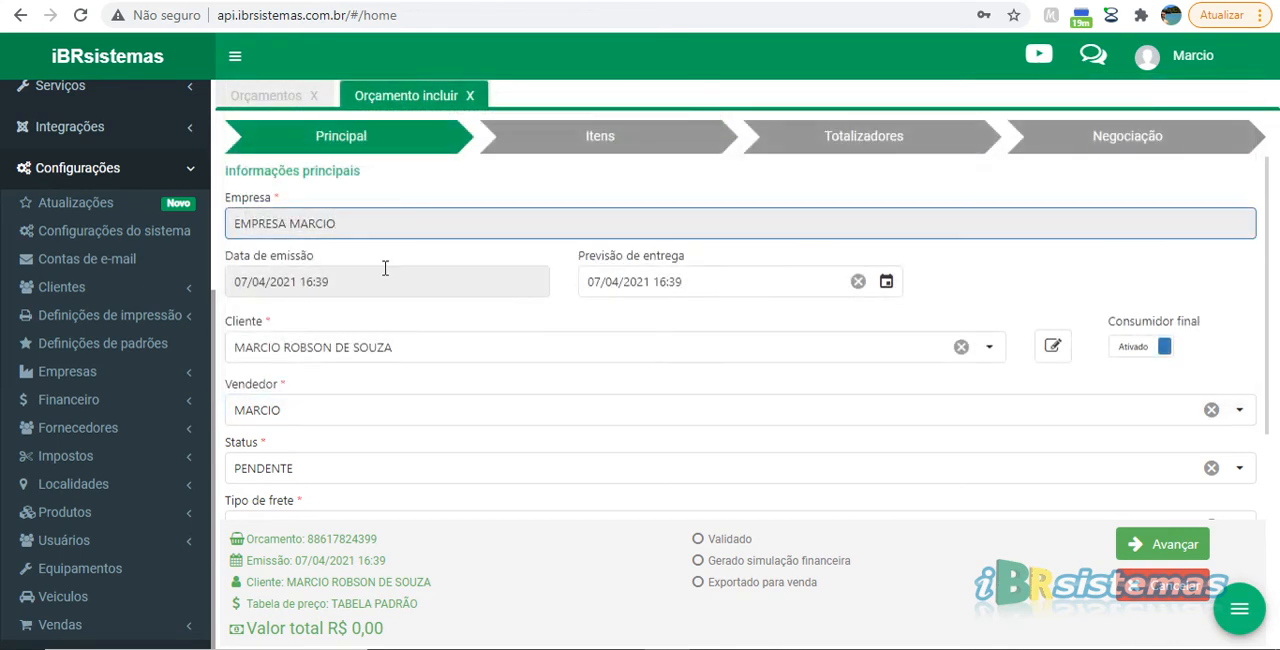
# Enlarge the quote's Dados adicionais text area vertically
pyautogui.click(348, 468)
pyautogui.scroll(-1, 450, 435)
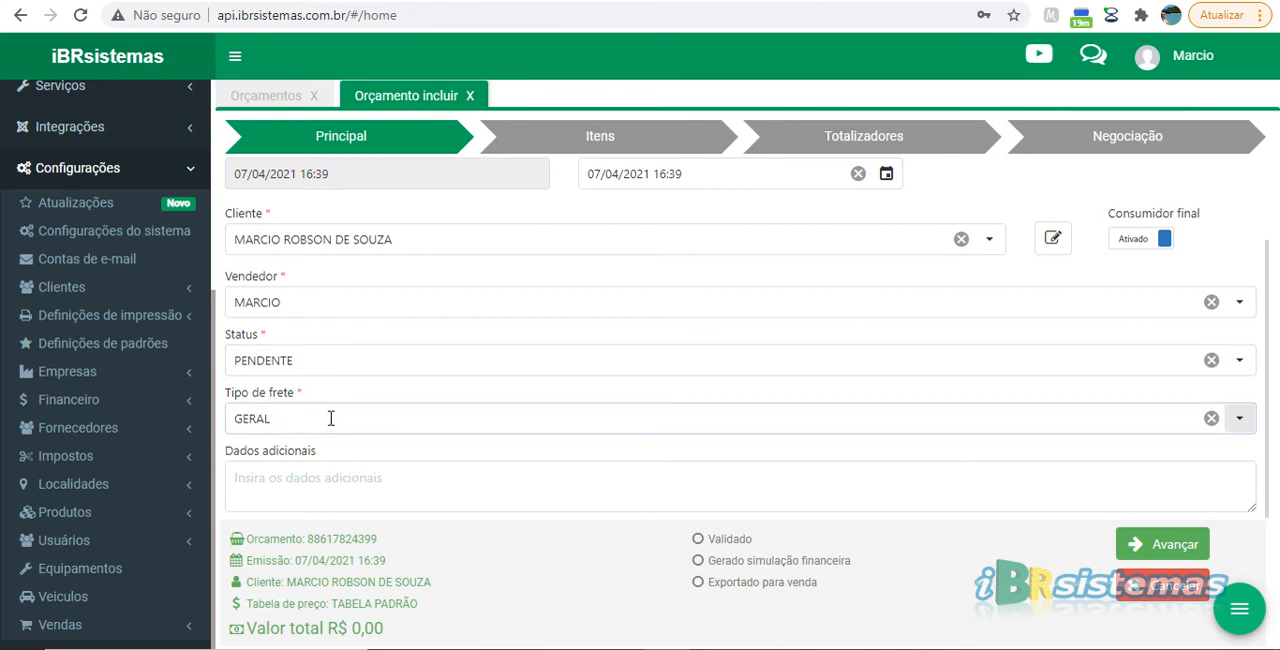
pyautogui.click(323, 480)
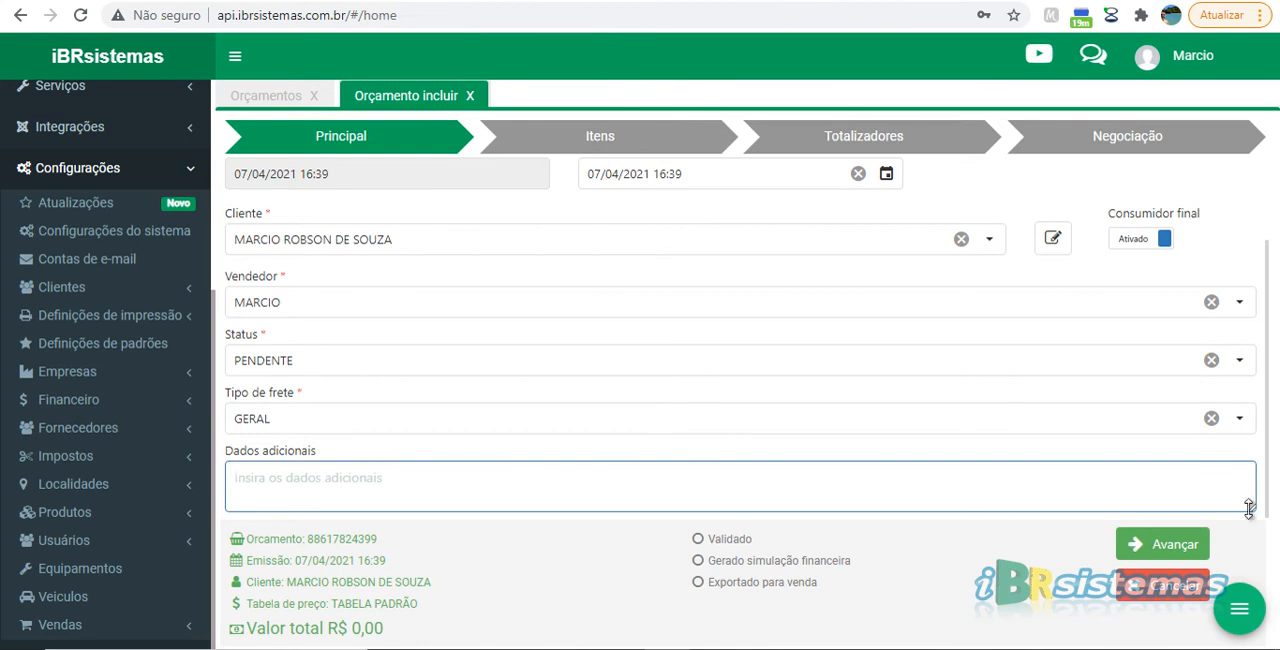
pyautogui.moveTo(1250, 522); pyautogui.dragTo(1249, 557)
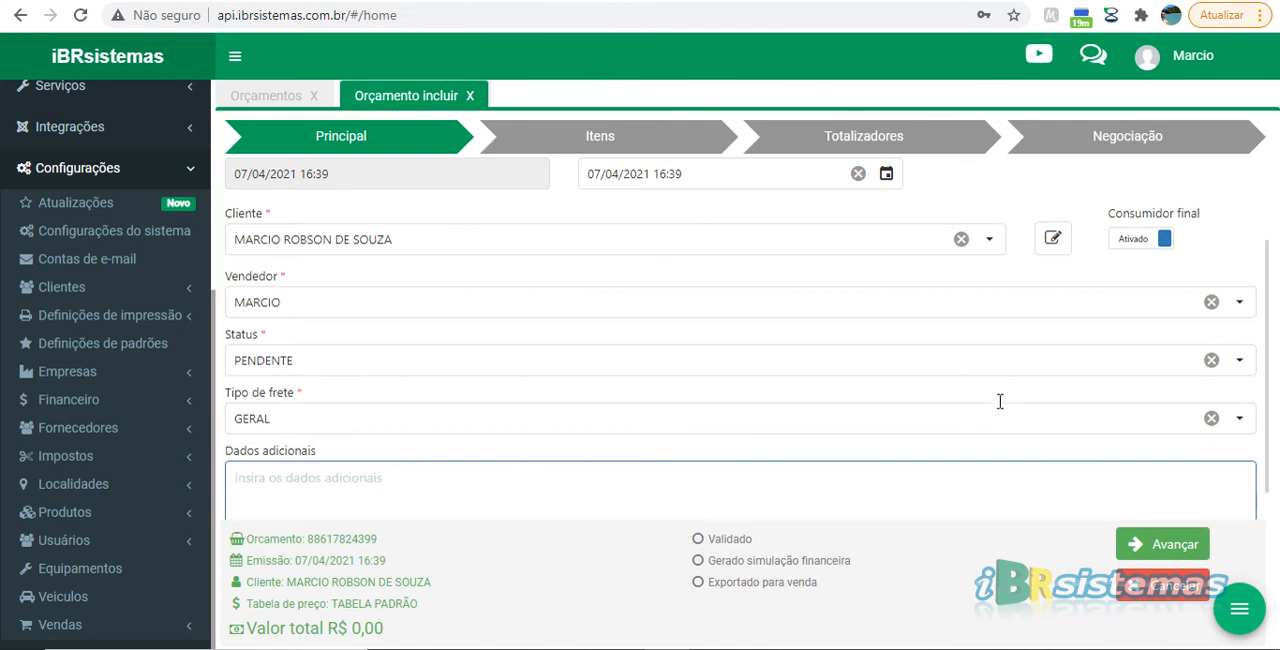
pyautogui.scroll(-1, 1005, 404)
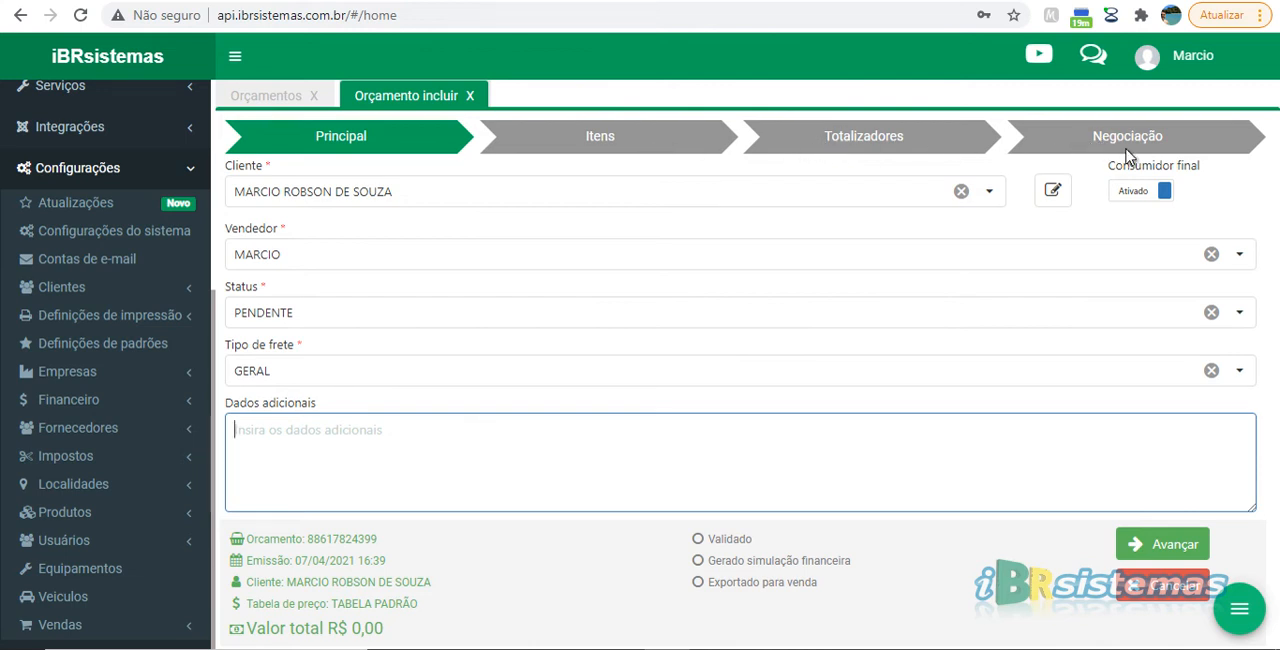
# Add the product with code 5 to the quote's items
pyautogui.click(602, 144)
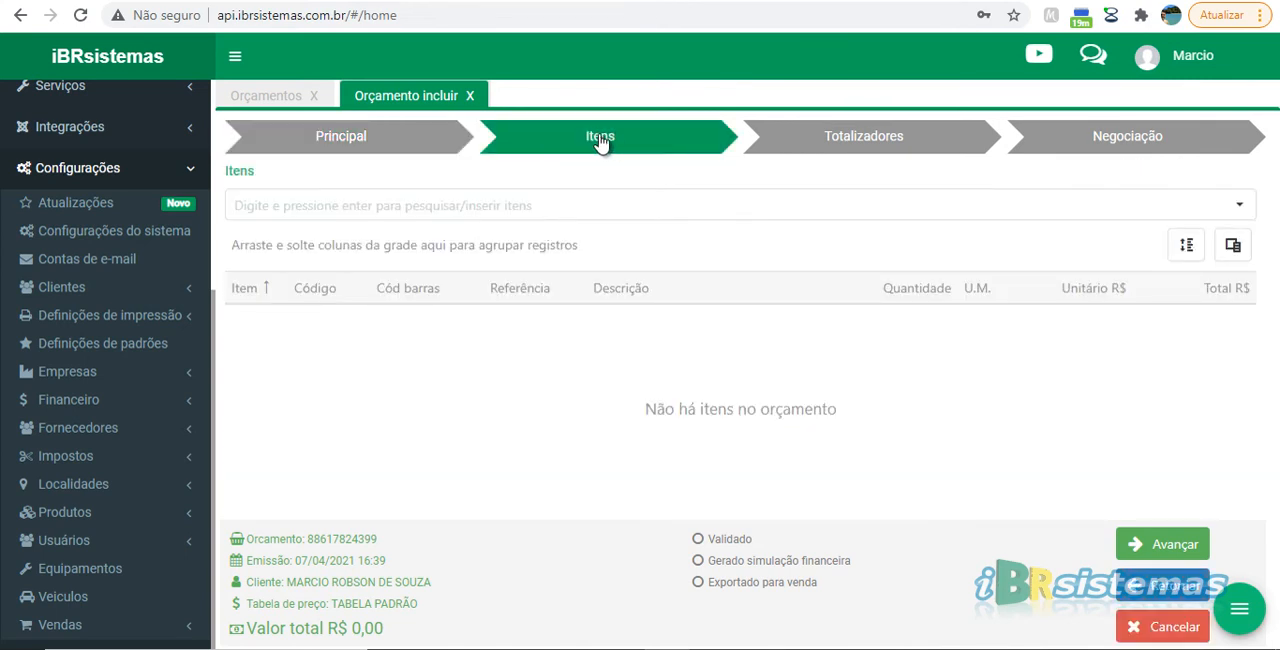
pyautogui.click(370, 208)
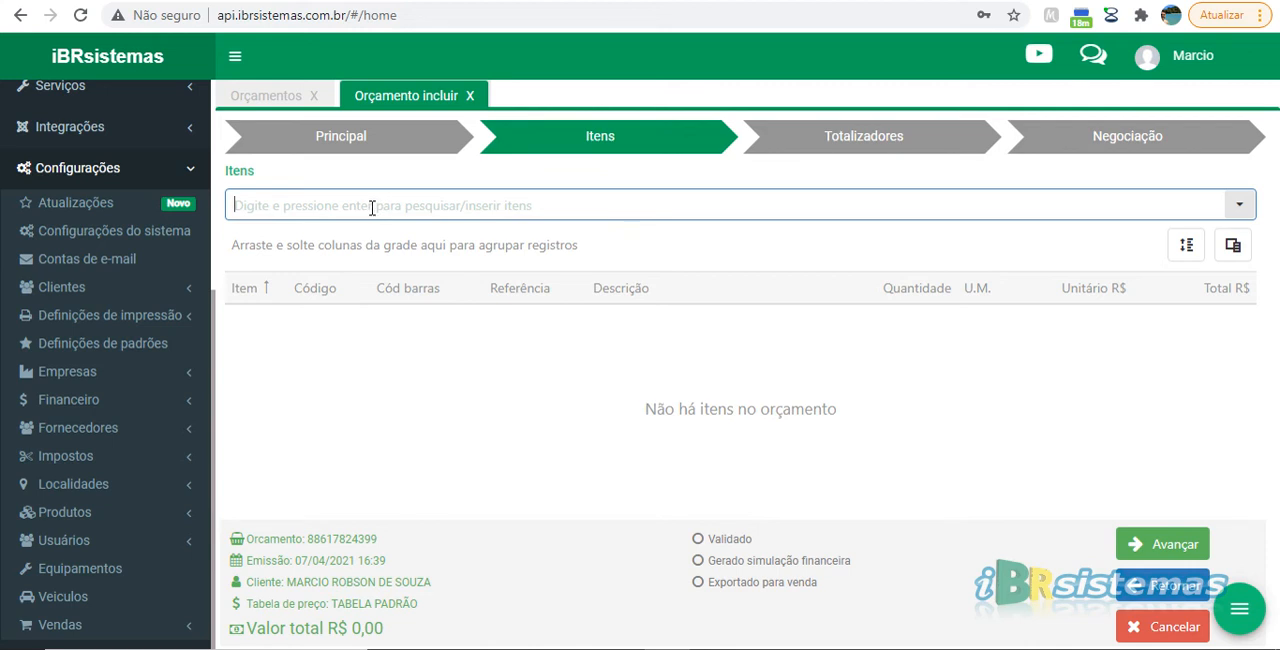
pyautogui.write('5')
pyautogui.press('Return')
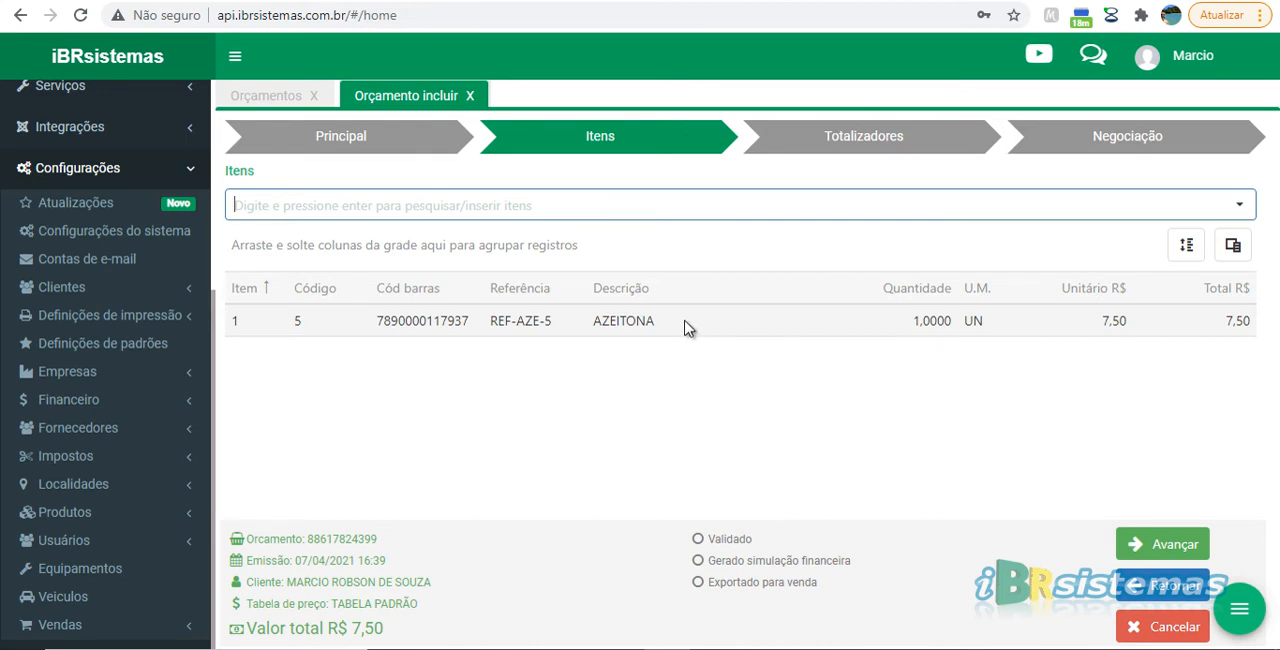
pyautogui.click(686, 328)
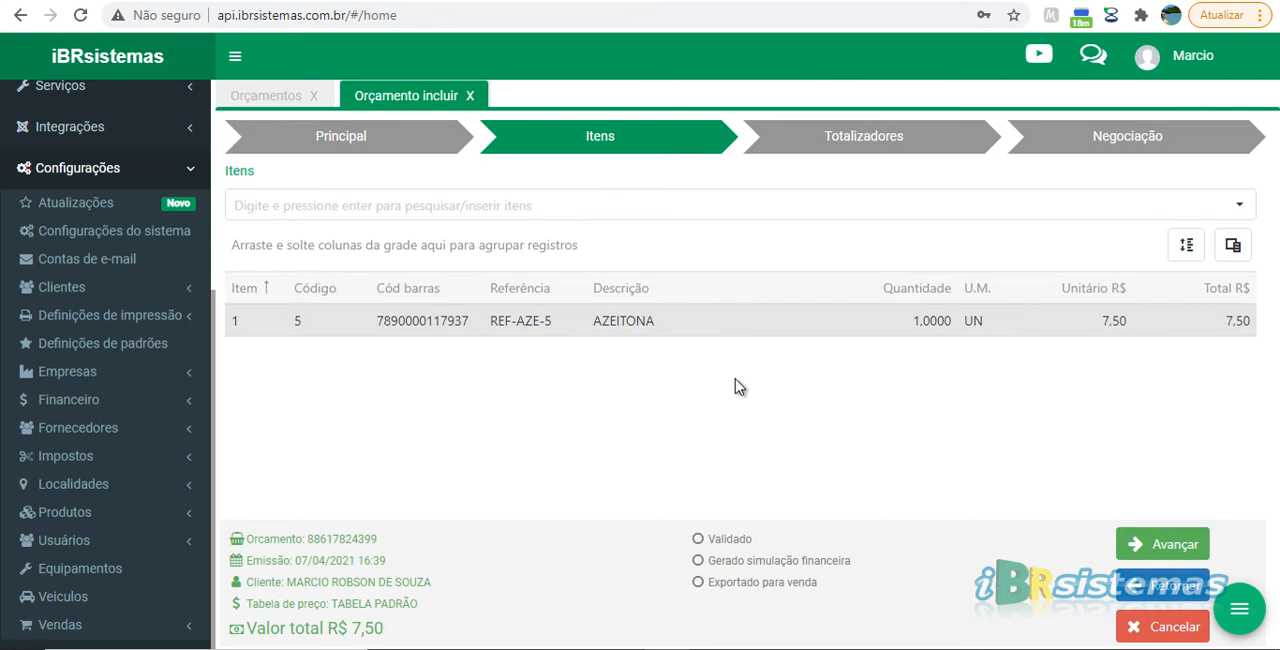
pyautogui.press('Delete')
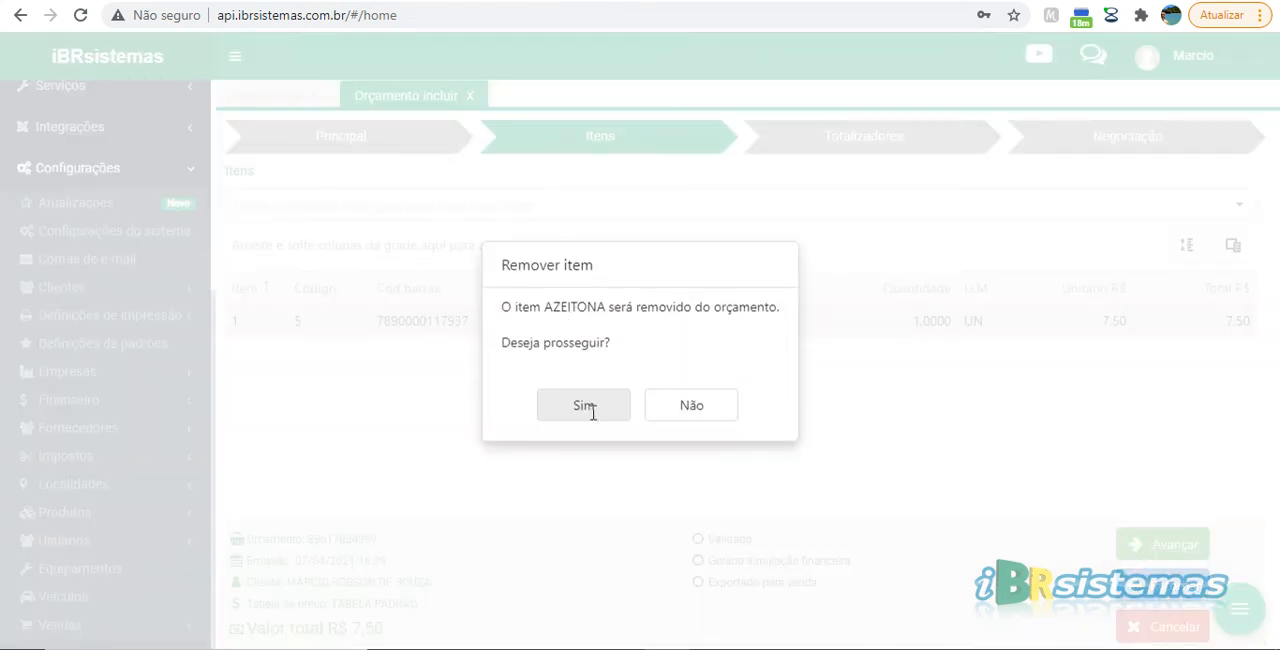
pyautogui.click(688, 410)
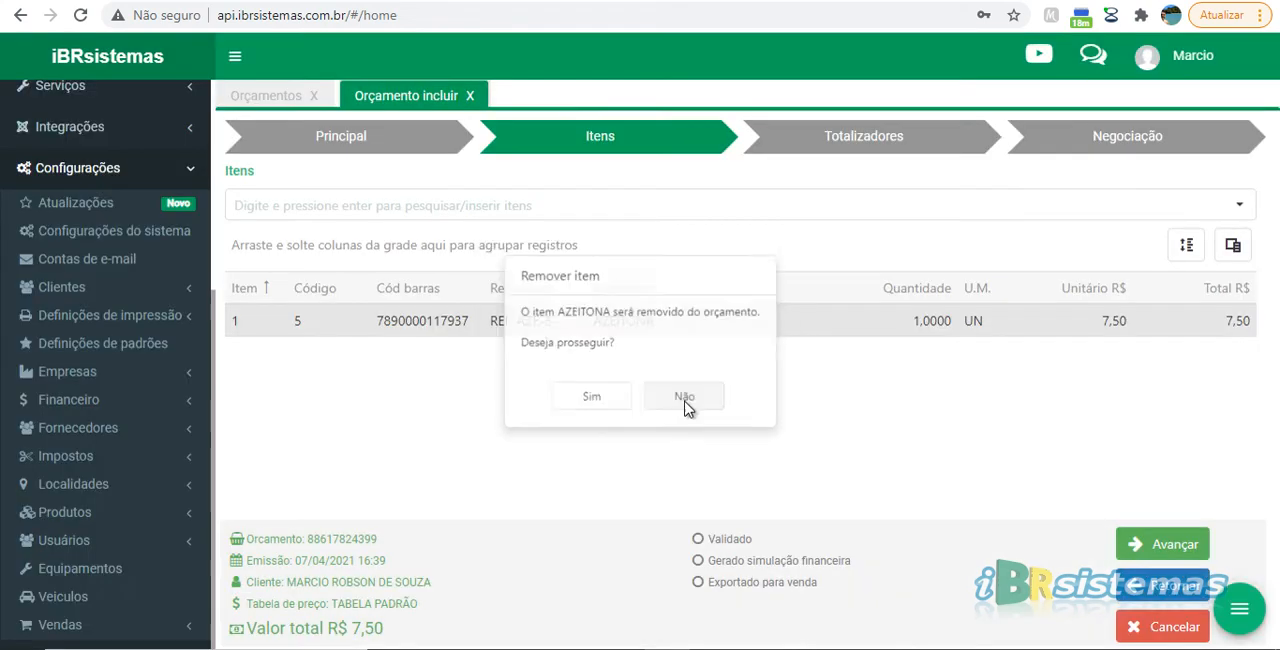
# Open the AZEITONA item for editing and review its Dados tributários do item section
pyautogui.doubleClick(894, 323)
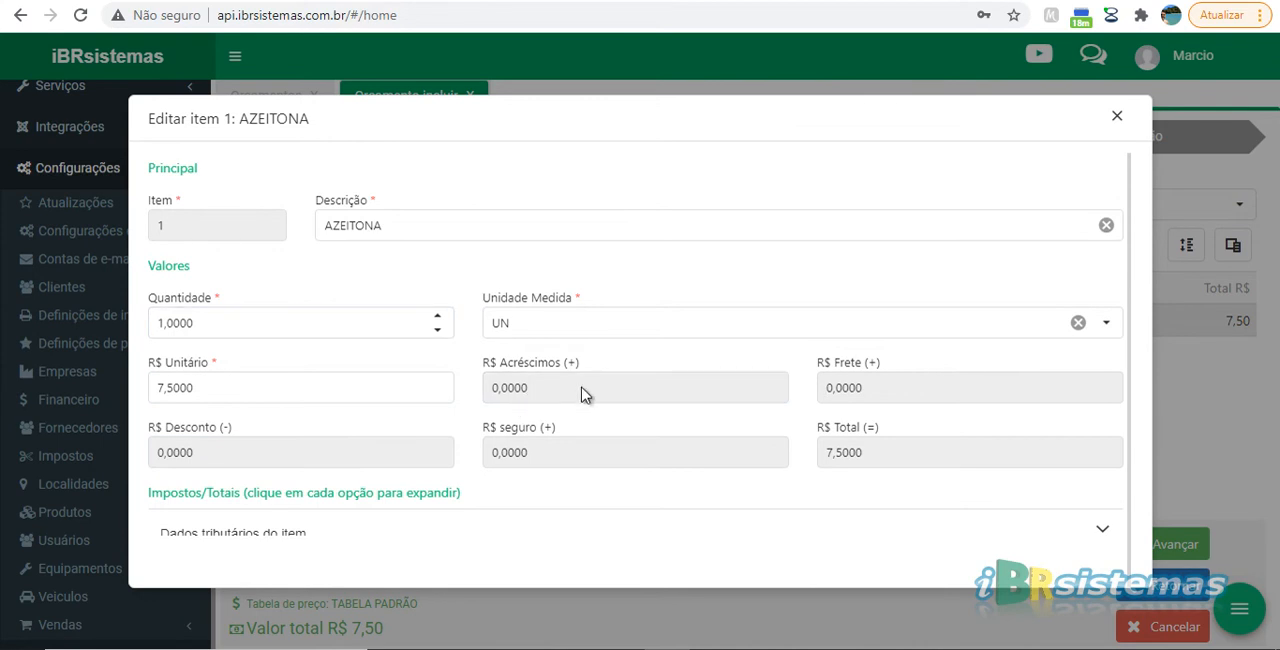
pyautogui.scroll(-3, 943, 394)
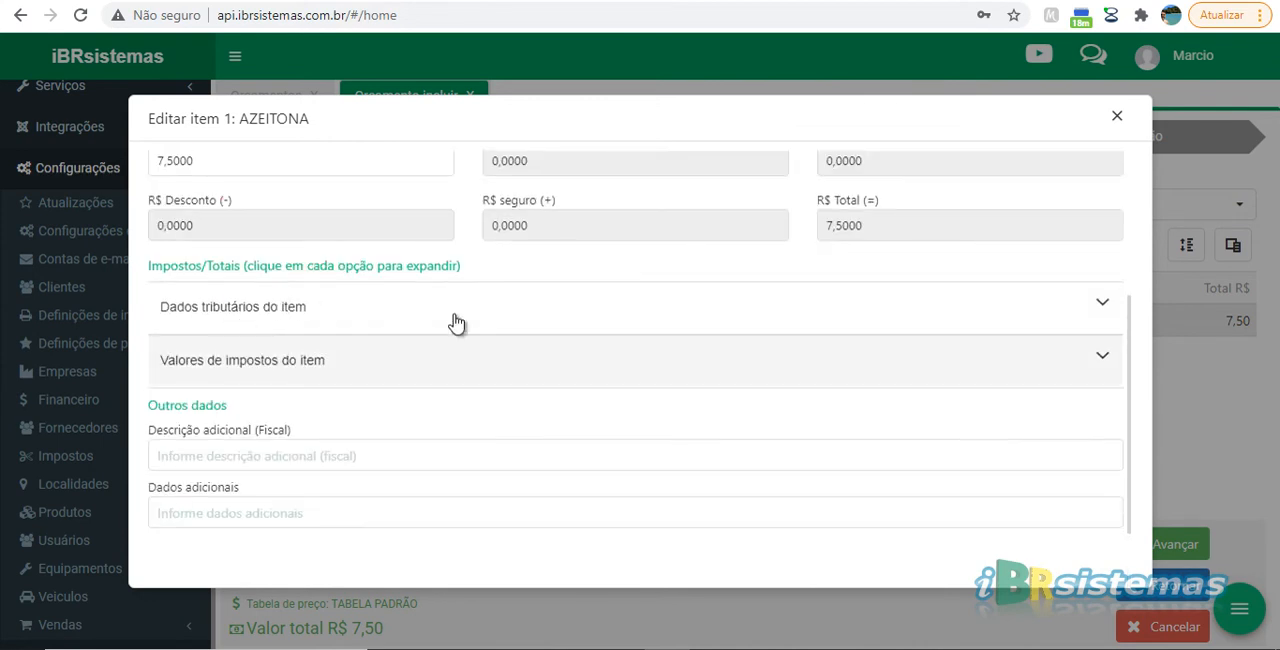
pyautogui.click(392, 318)
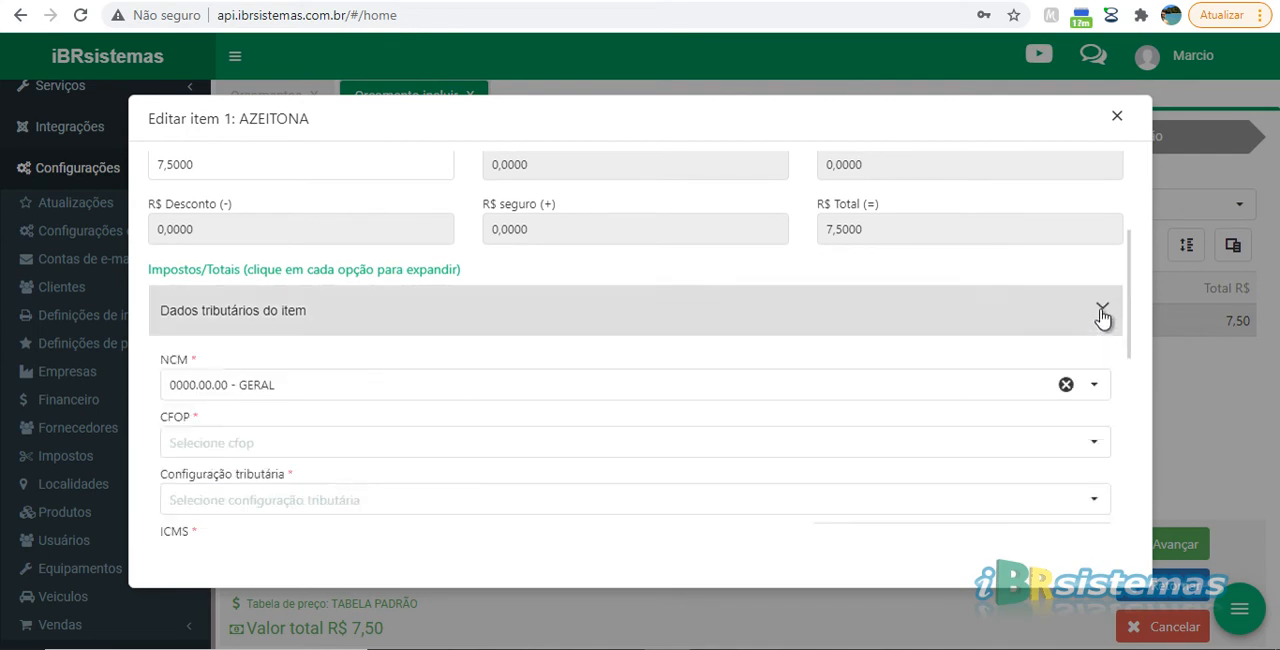
pyautogui.click(1108, 313)
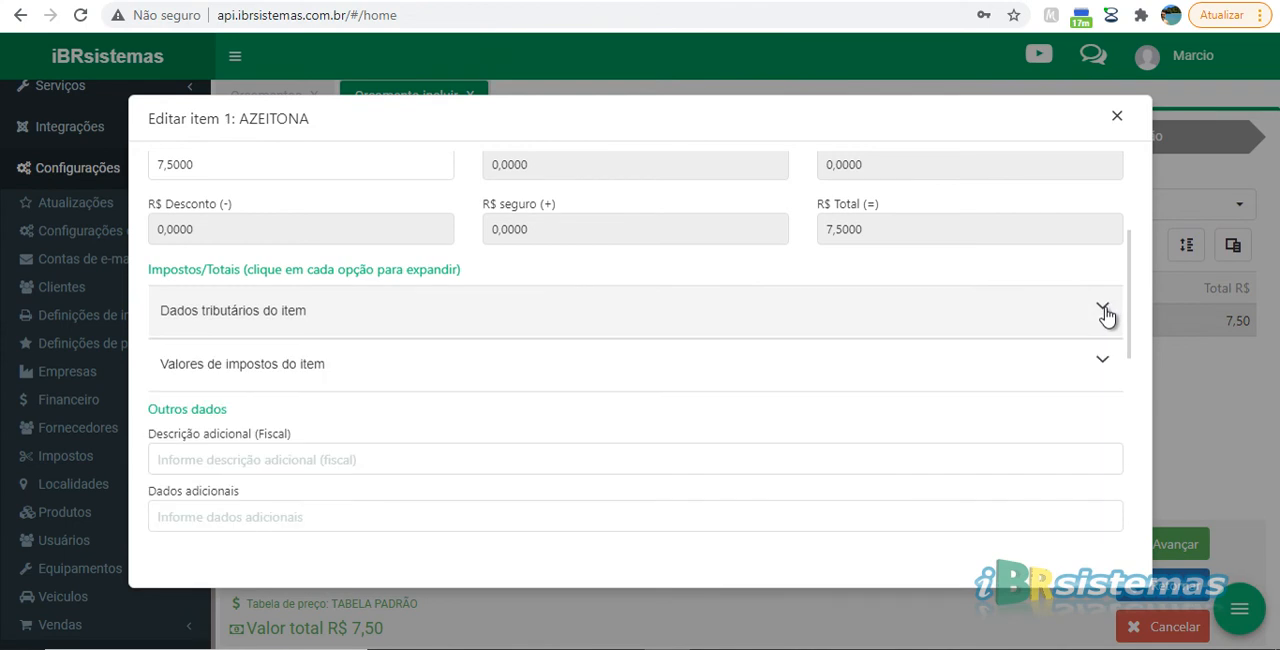
pyautogui.click(1106, 313)
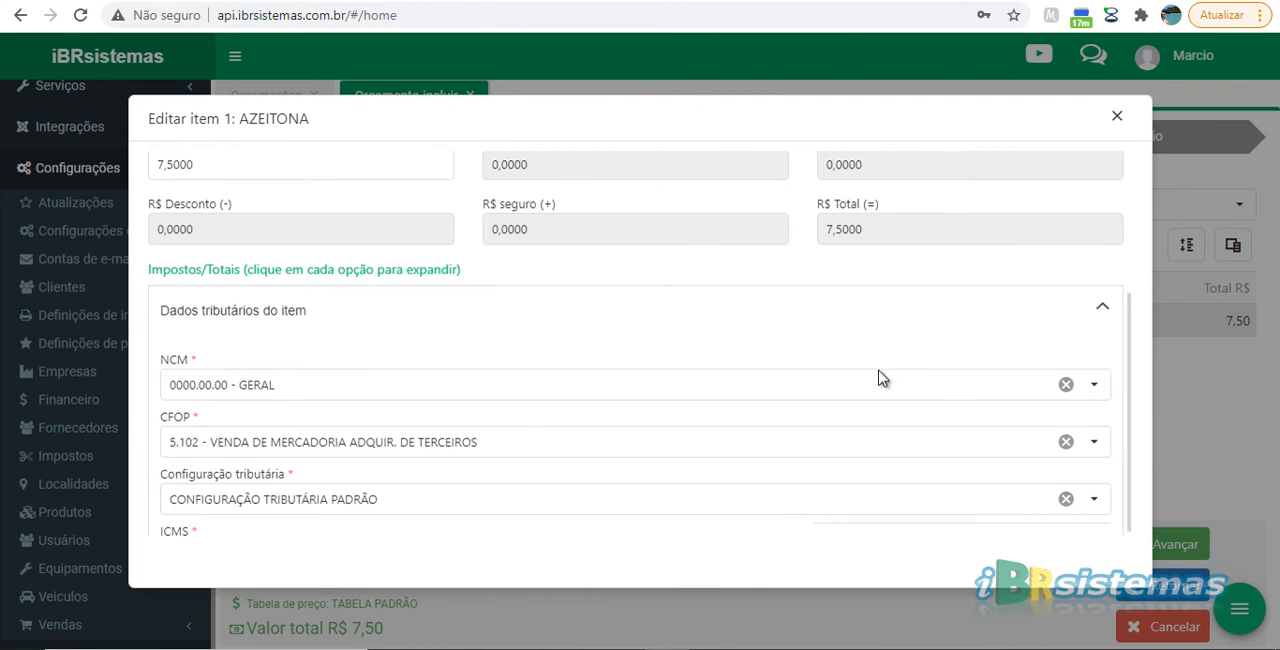
pyautogui.scroll(-3, 878, 377)
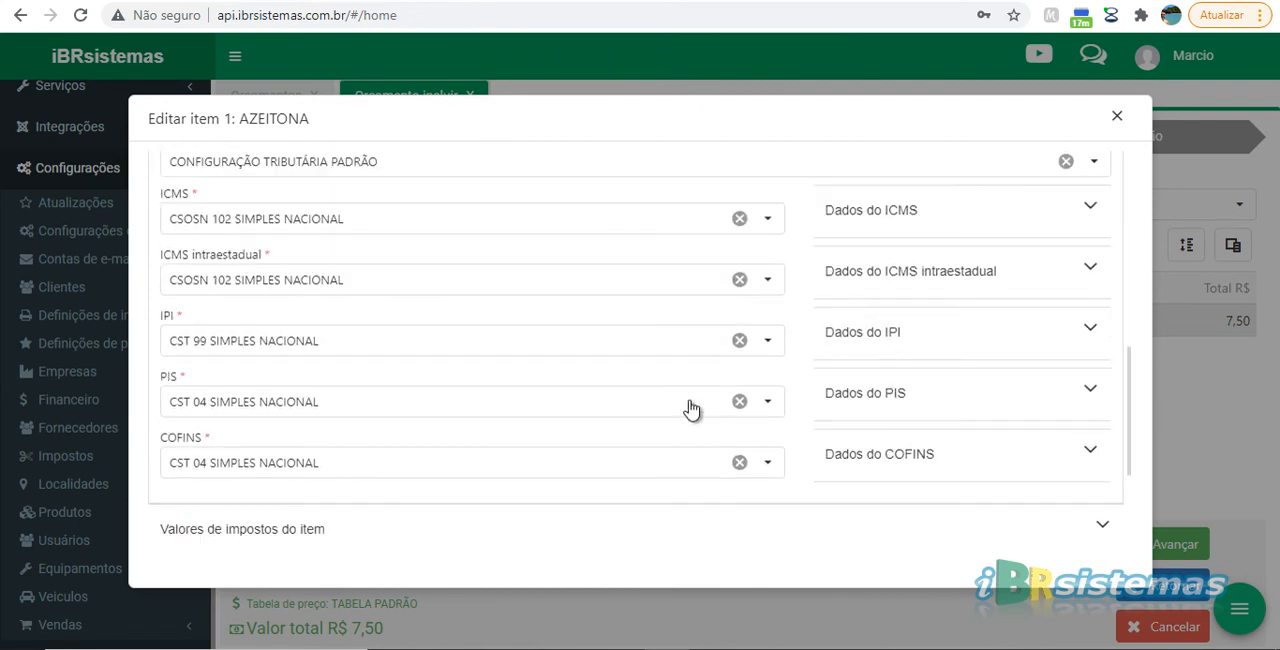
pyautogui.scroll(-1, 690, 408)
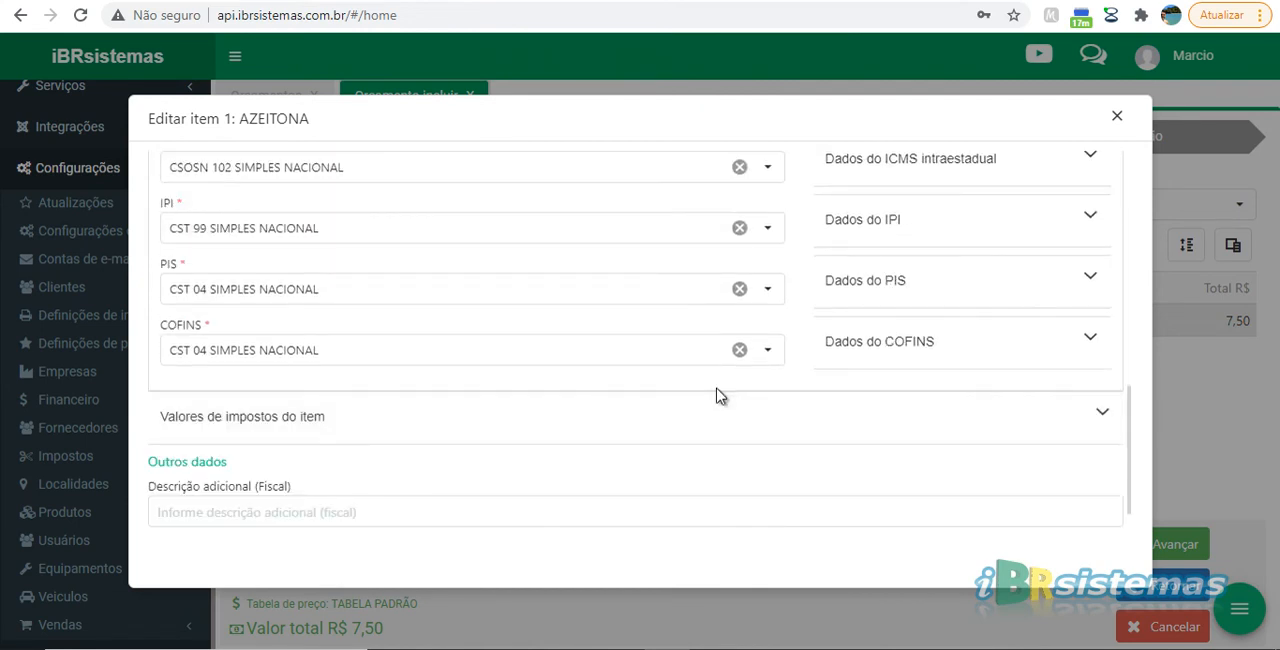
pyautogui.scroll(3, 717, 392)
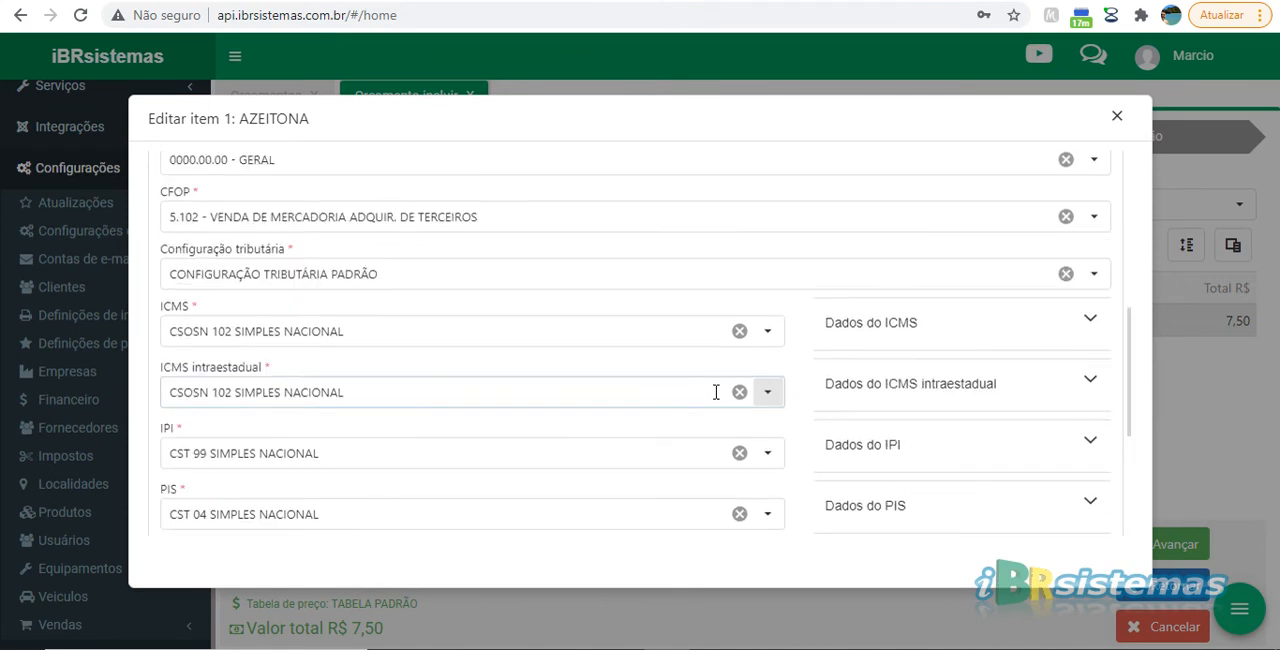
pyautogui.scroll(1, 746, 376)
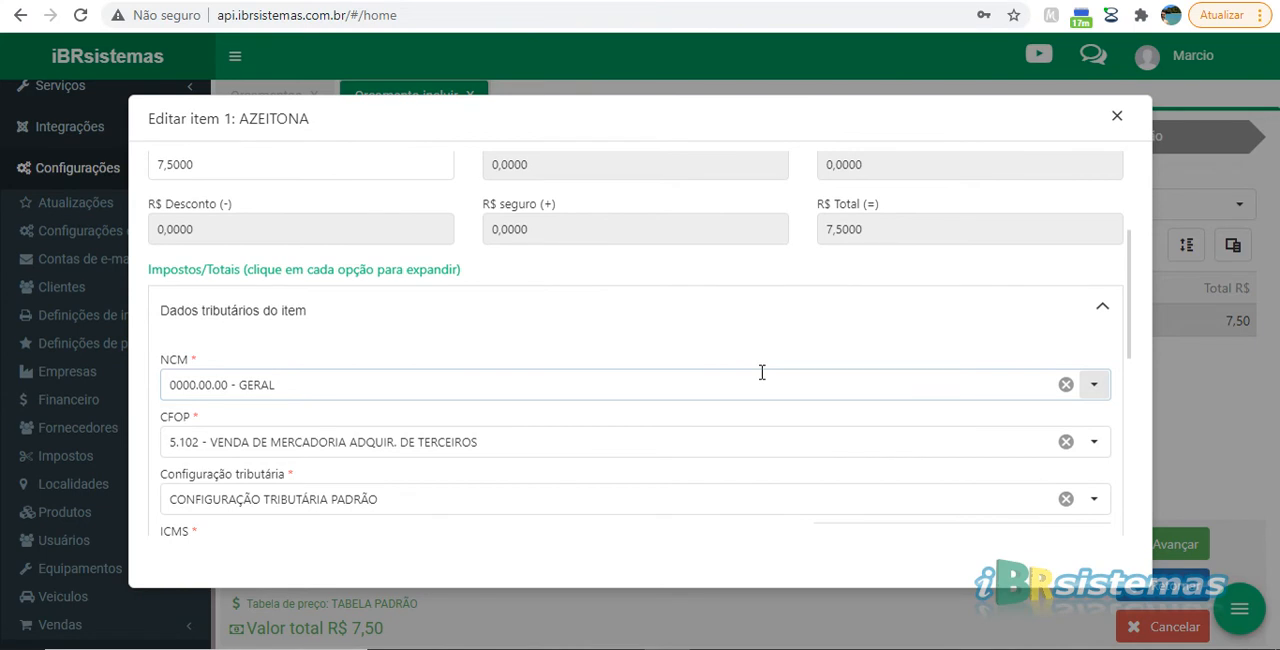
pyautogui.click(1102, 312)
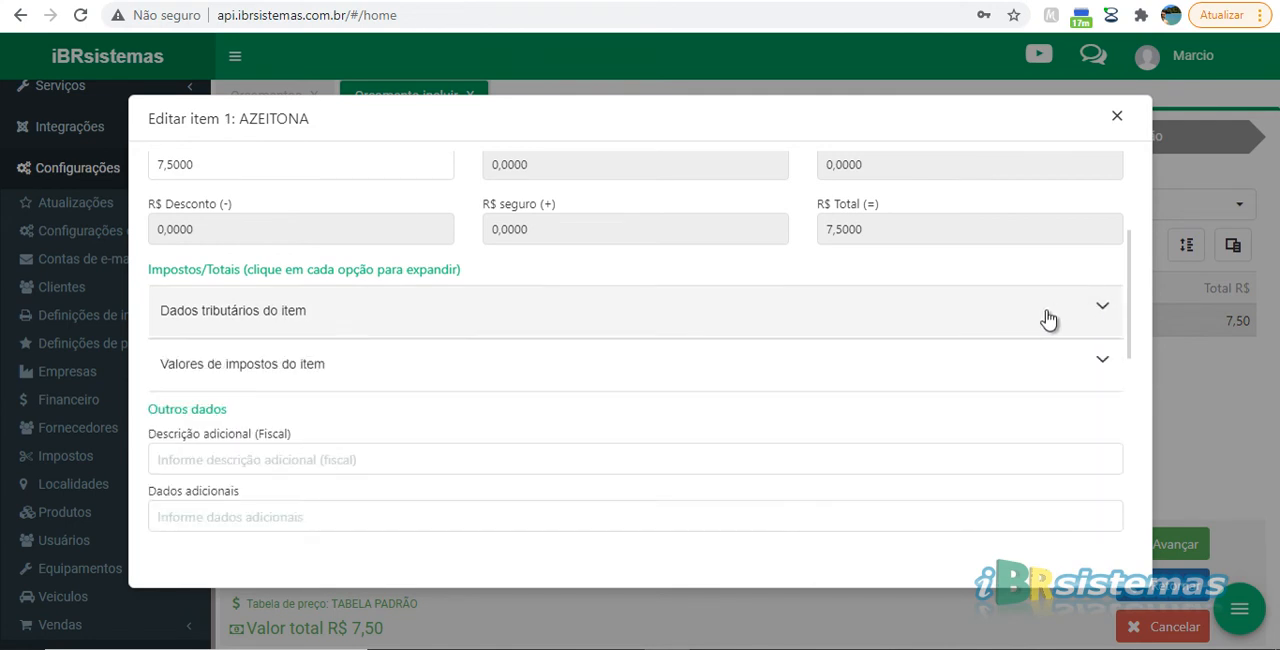
# Review the AZEITONA item's Valores de impostos do item section and collapse it
pyautogui.click(1090, 355)
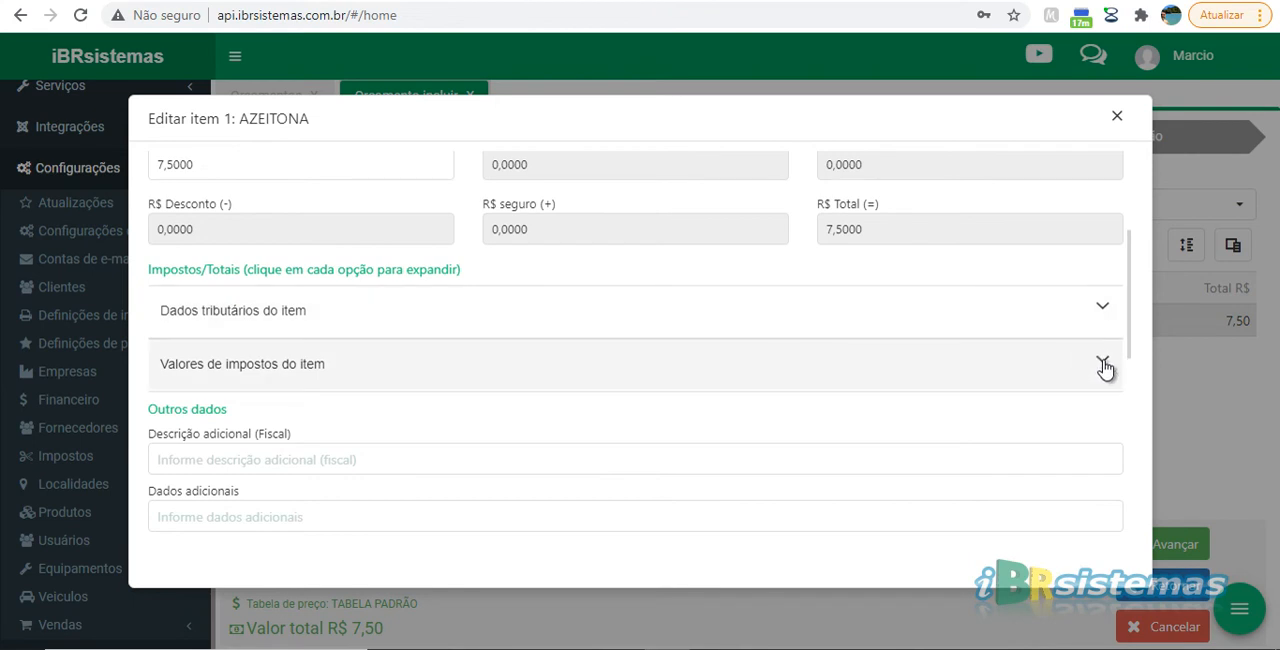
pyautogui.click(1104, 366)
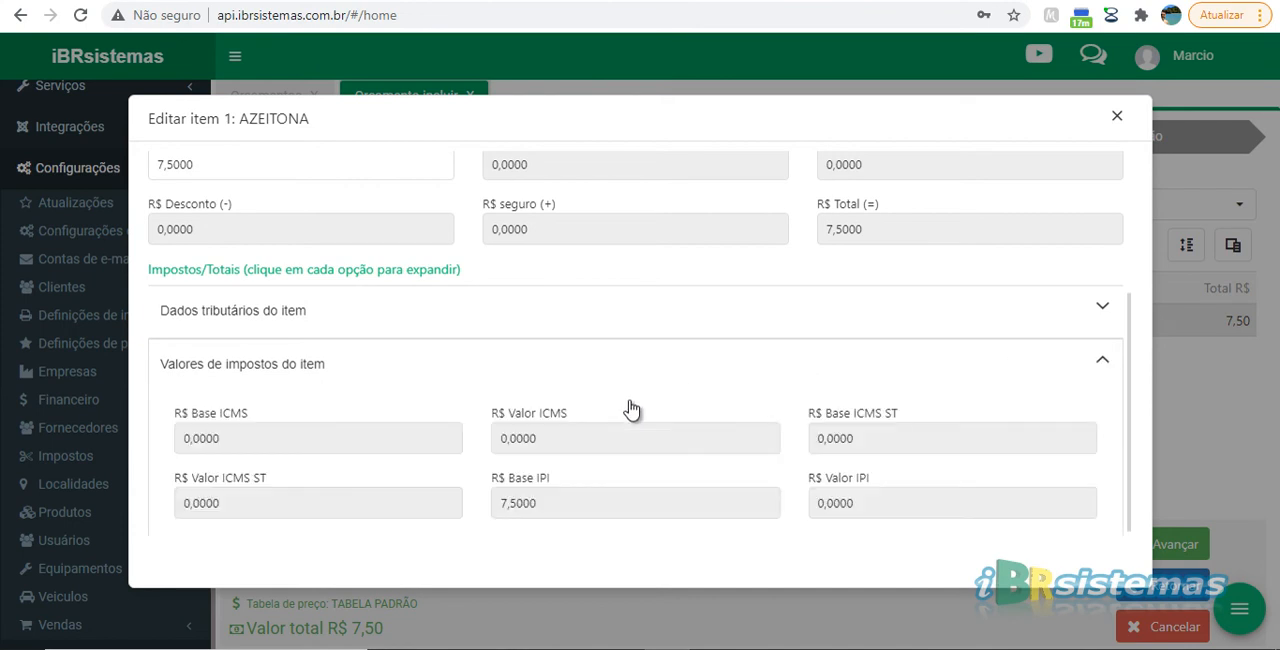
pyautogui.scroll(-1, 1106, 360)
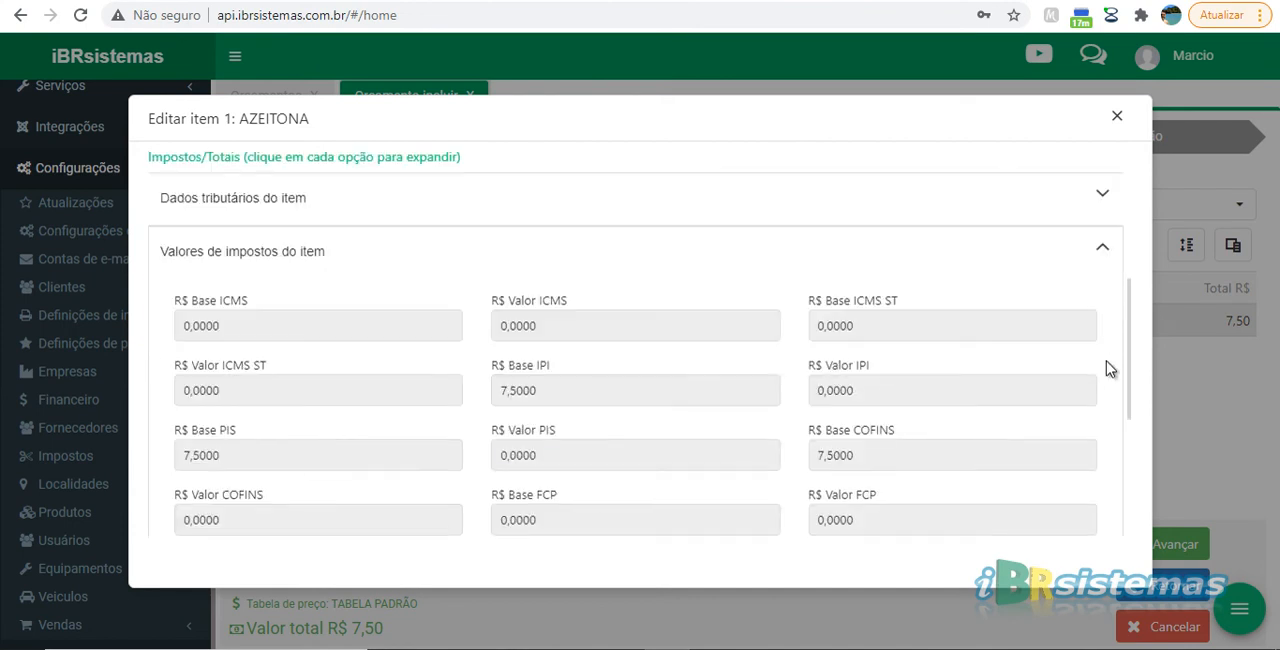
pyautogui.click(1101, 255)
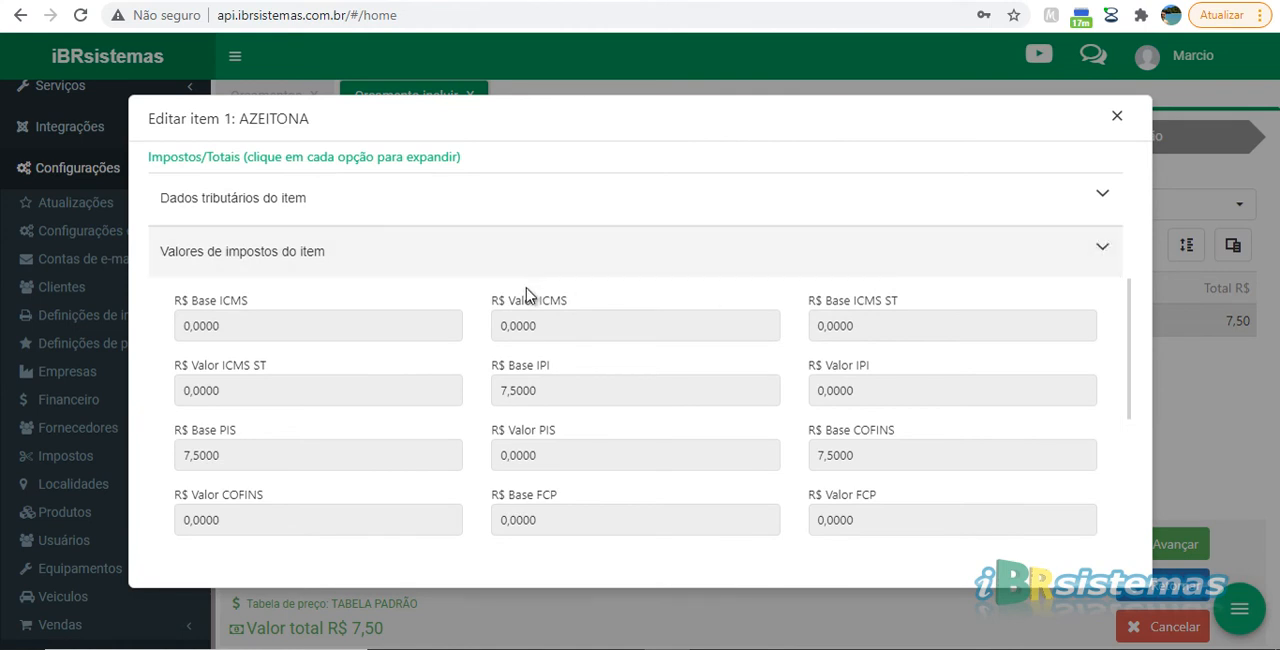
# Check the item's Descrição adicional (Fiscal) and Dados adicionais fields, and close the item without entering anything
pyautogui.click(294, 320)
pyautogui.click(314, 455)
pyautogui.click(332, 456)
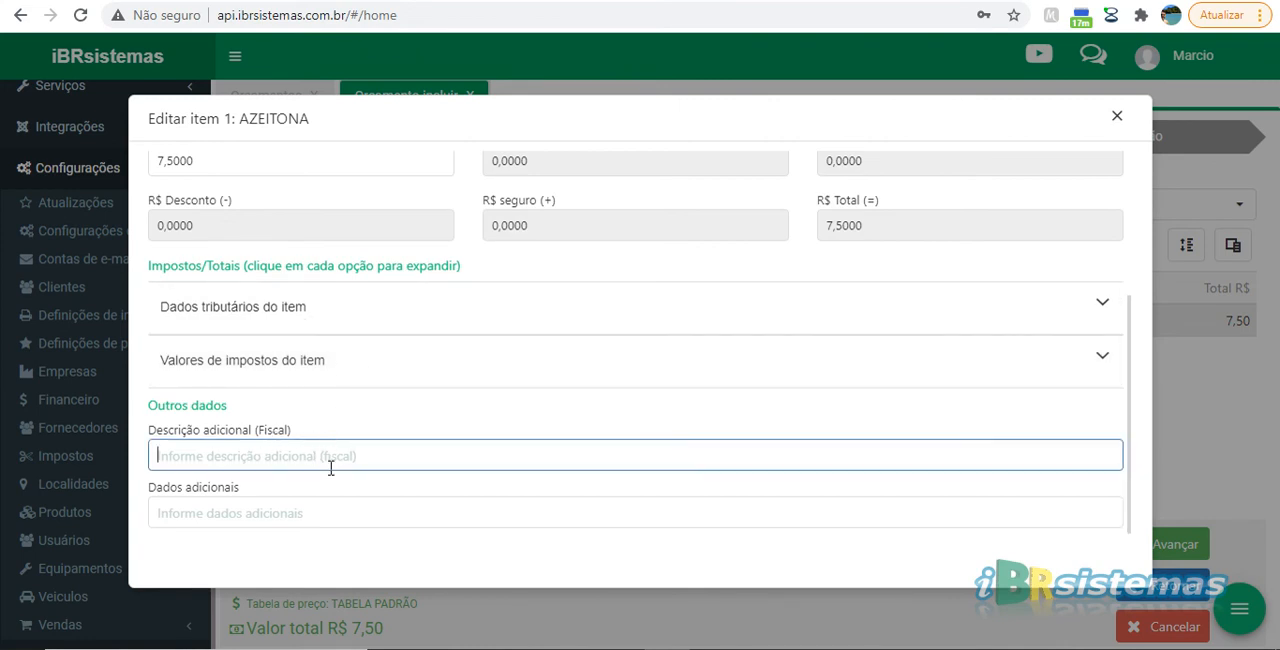
pyautogui.click(278, 513)
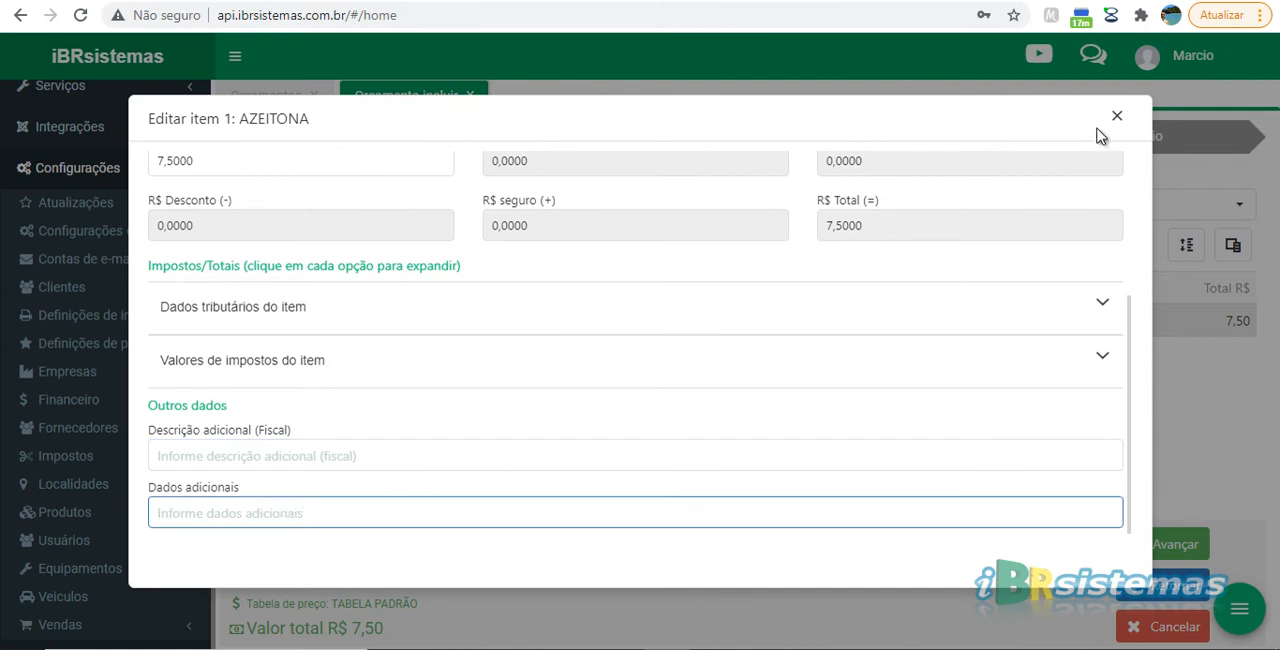
pyautogui.click(657, 297)
pyautogui.click(1117, 116)
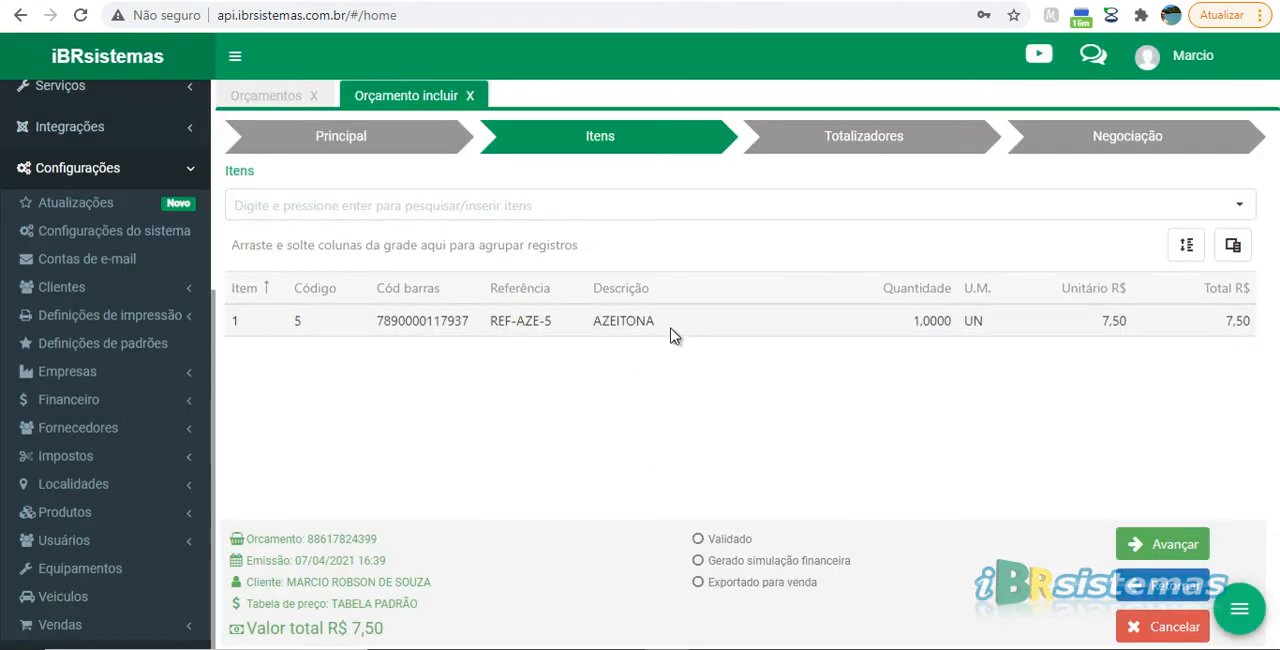
# Review the quote's totals, discount, freight and insurance fields in the Totalizadores stage
pyautogui.click(600, 204)
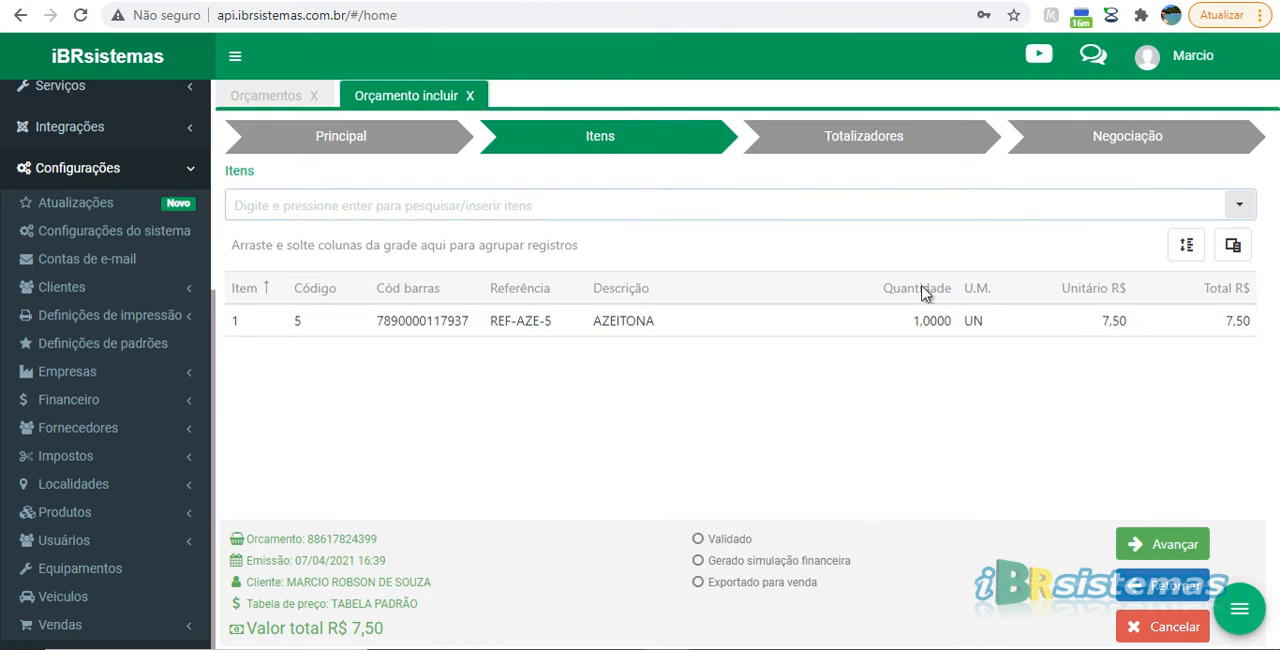
pyautogui.click(862, 143)
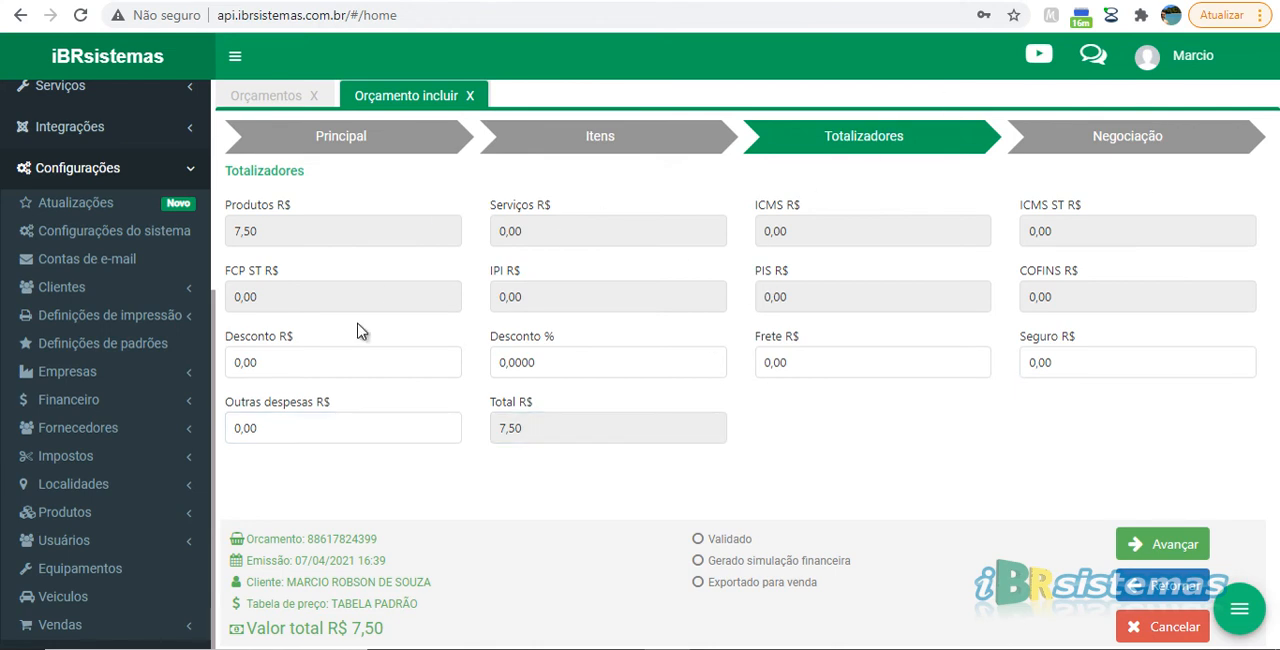
# In the Negociação stage, set the payment type to CARTÃO DE CRÉDITO and the payment condition to 30 DIAS
pyautogui.click(1108, 146)
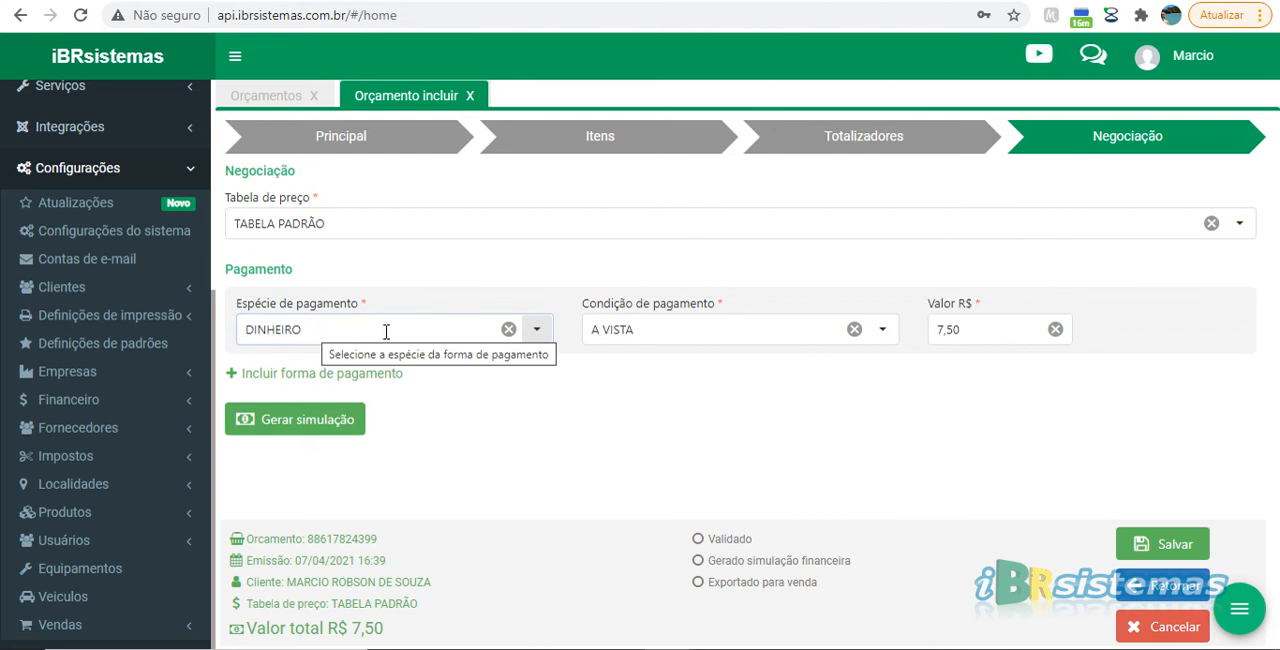
pyautogui.click(537, 334)
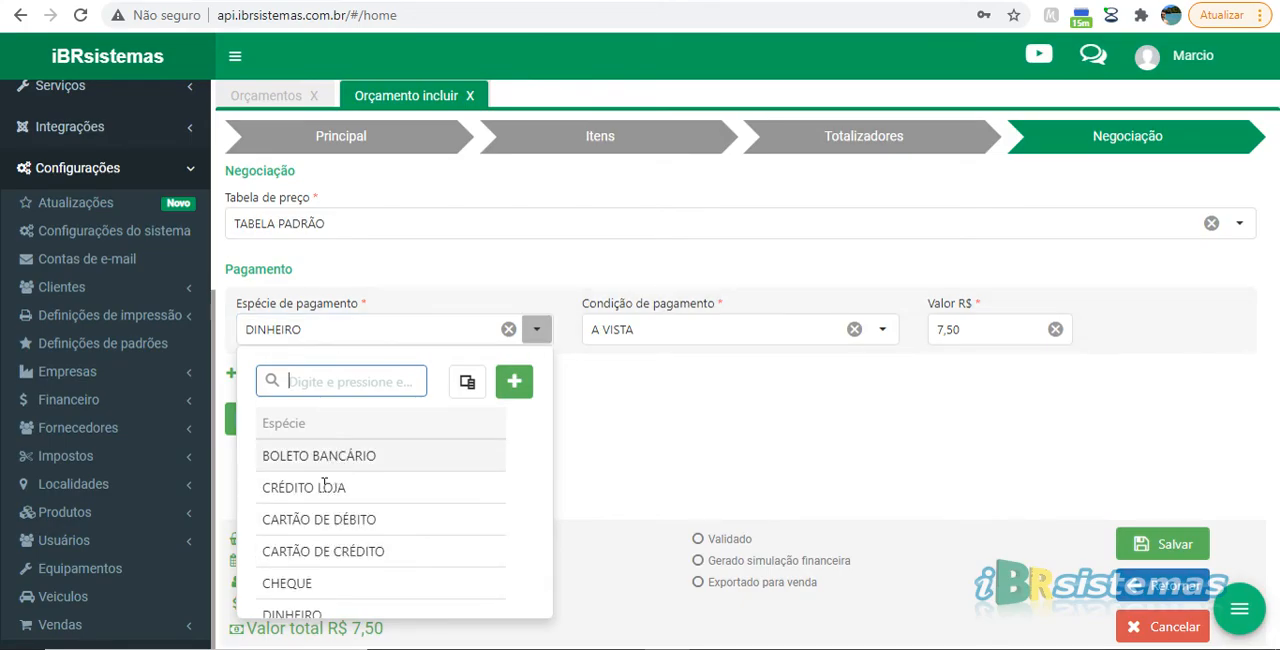
pyautogui.click(323, 553)
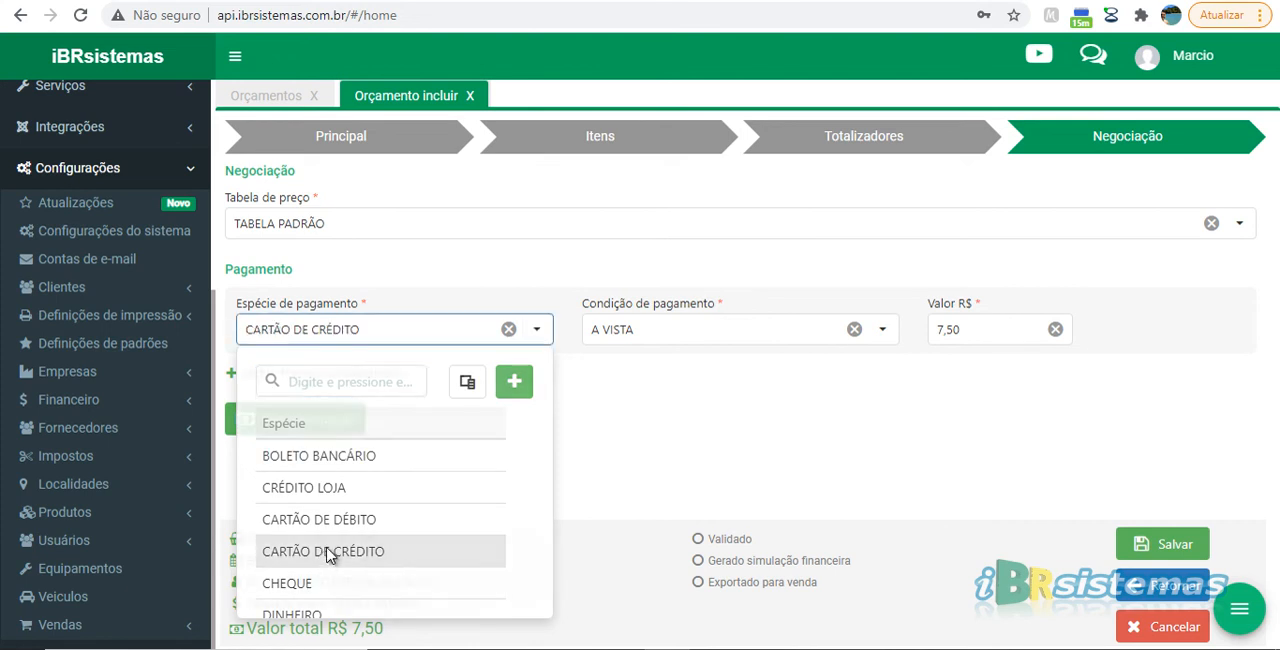
pyautogui.click(728, 331)
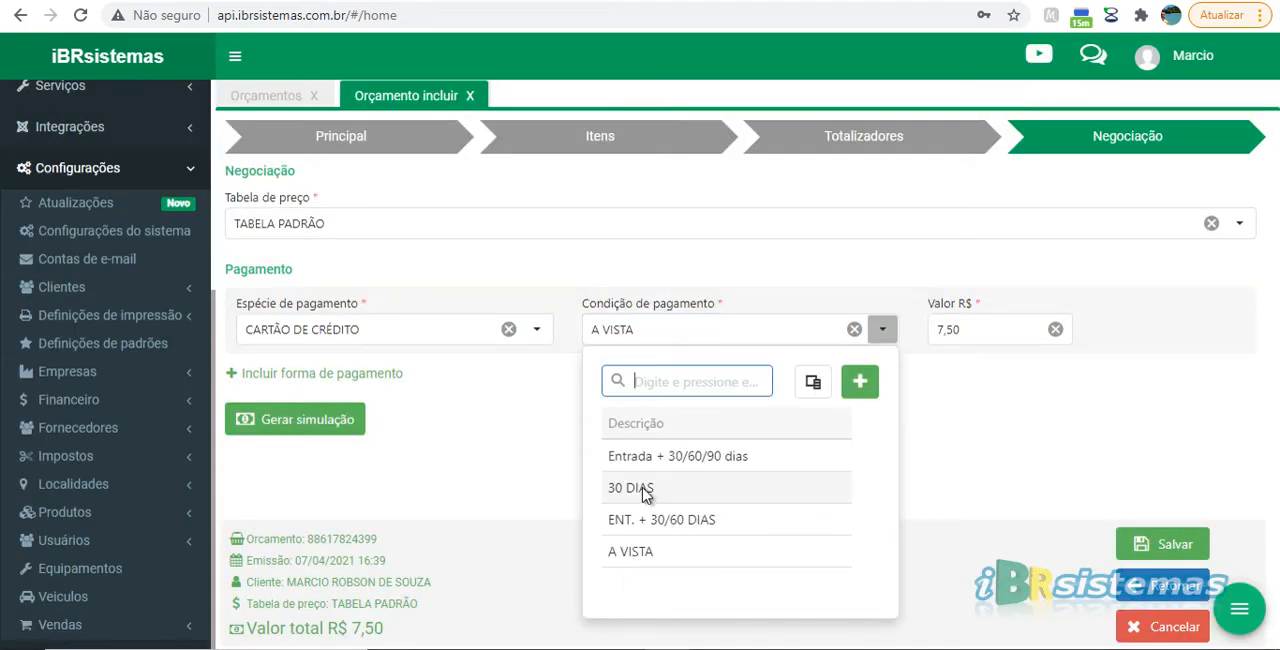
pyautogui.click(640, 488)
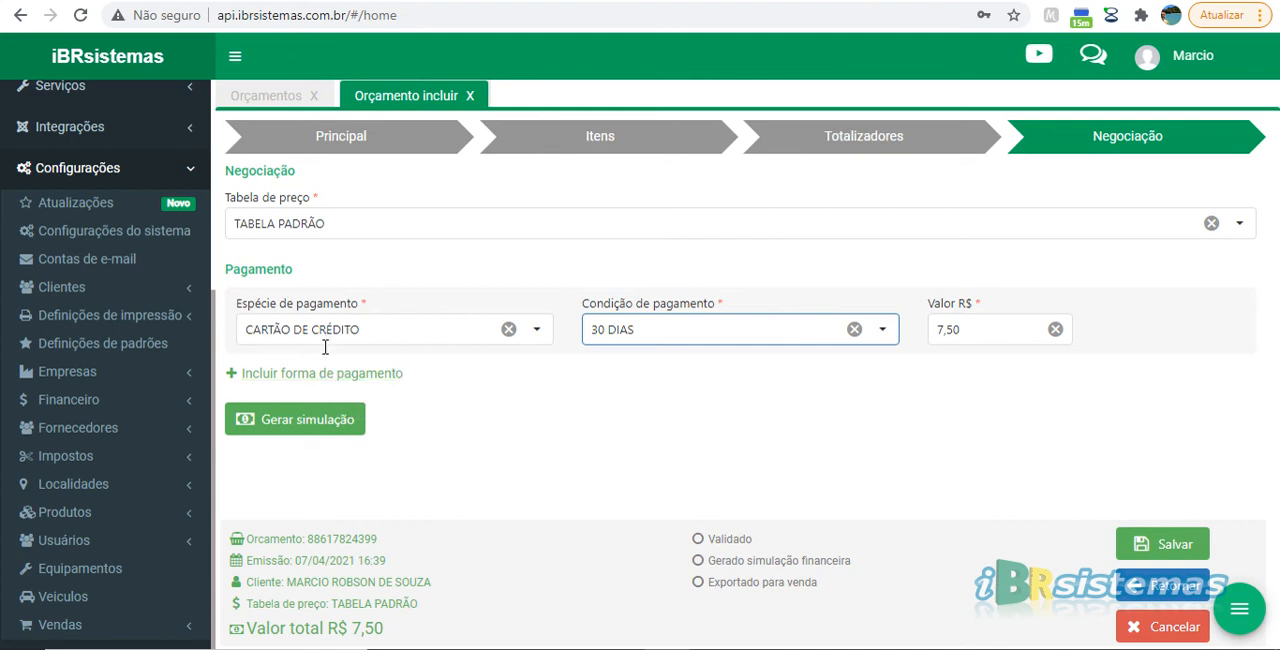
# Generate the quote's financial simulation and check its Validado status
pyautogui.click(295, 424)
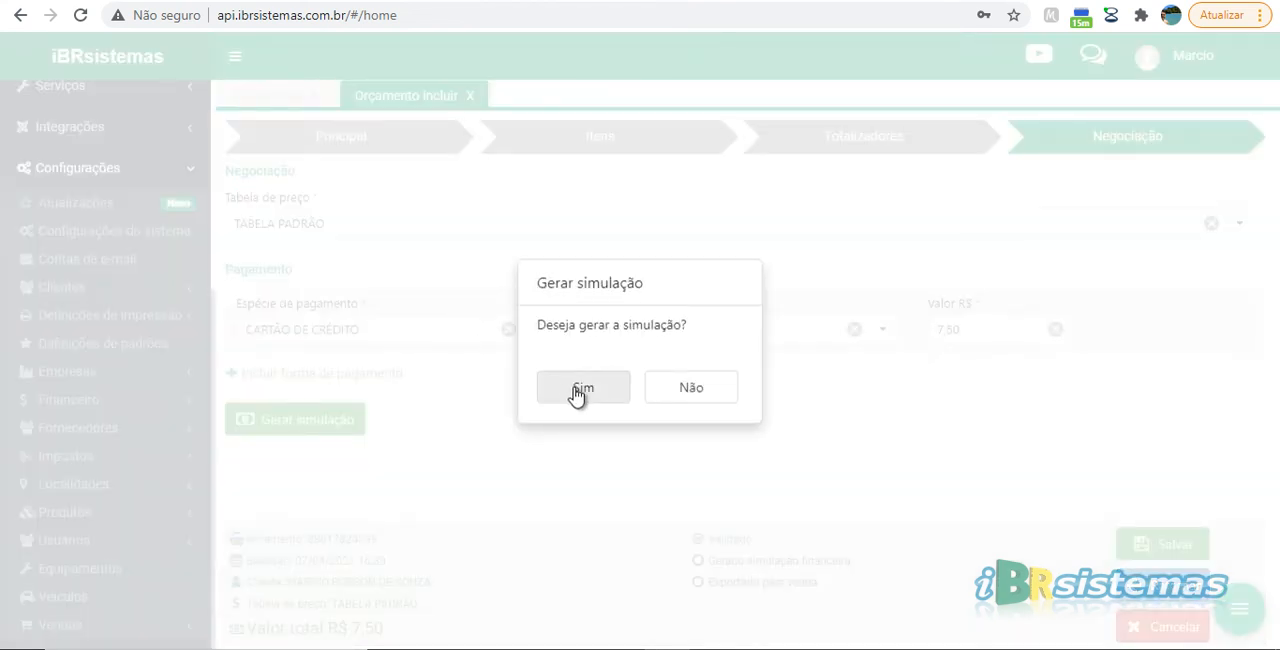
pyautogui.click(580, 390)
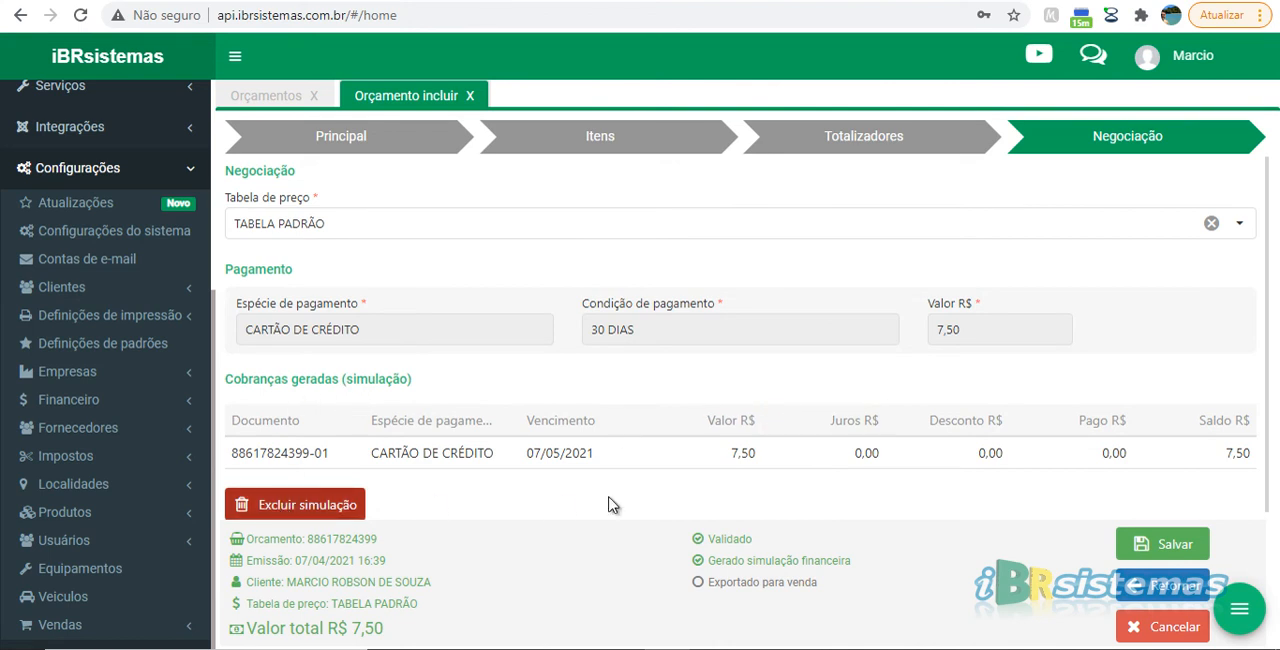
pyautogui.moveTo(707, 539); pyautogui.dragTo(758, 545)
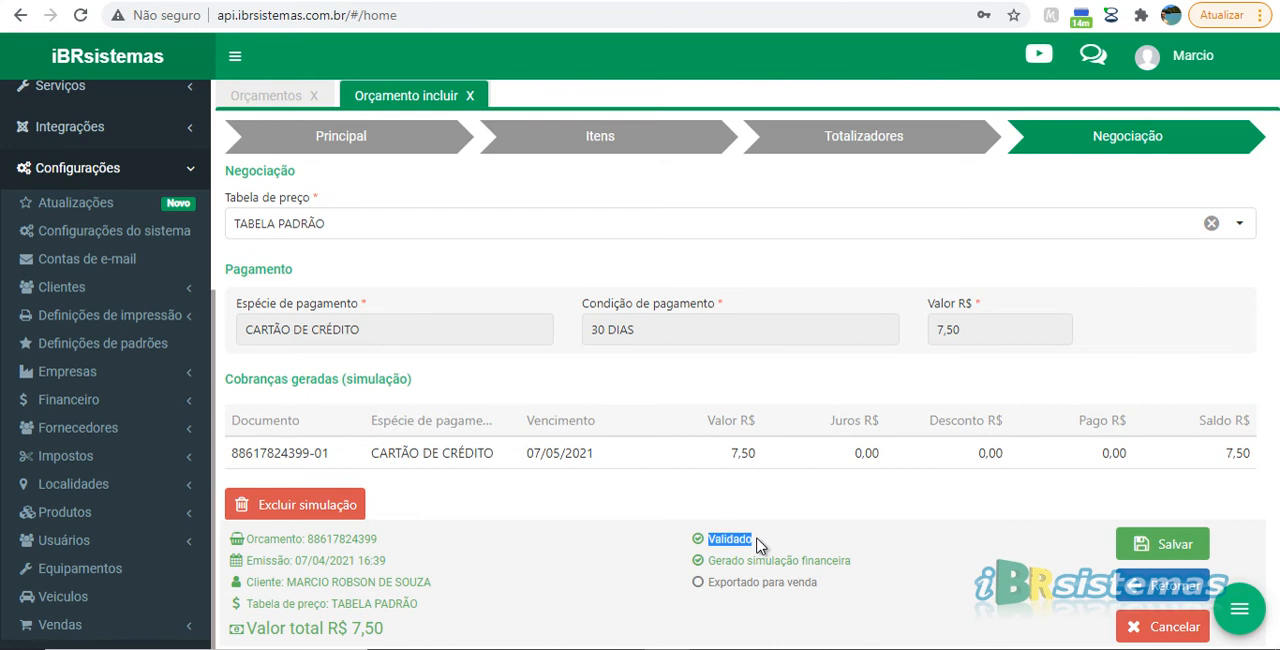
pyautogui.click(757, 545)
# Revisit the Itens, Totalizadores and Negociação stages of the quote and check the Validado status again
pyautogui.click(613, 146)
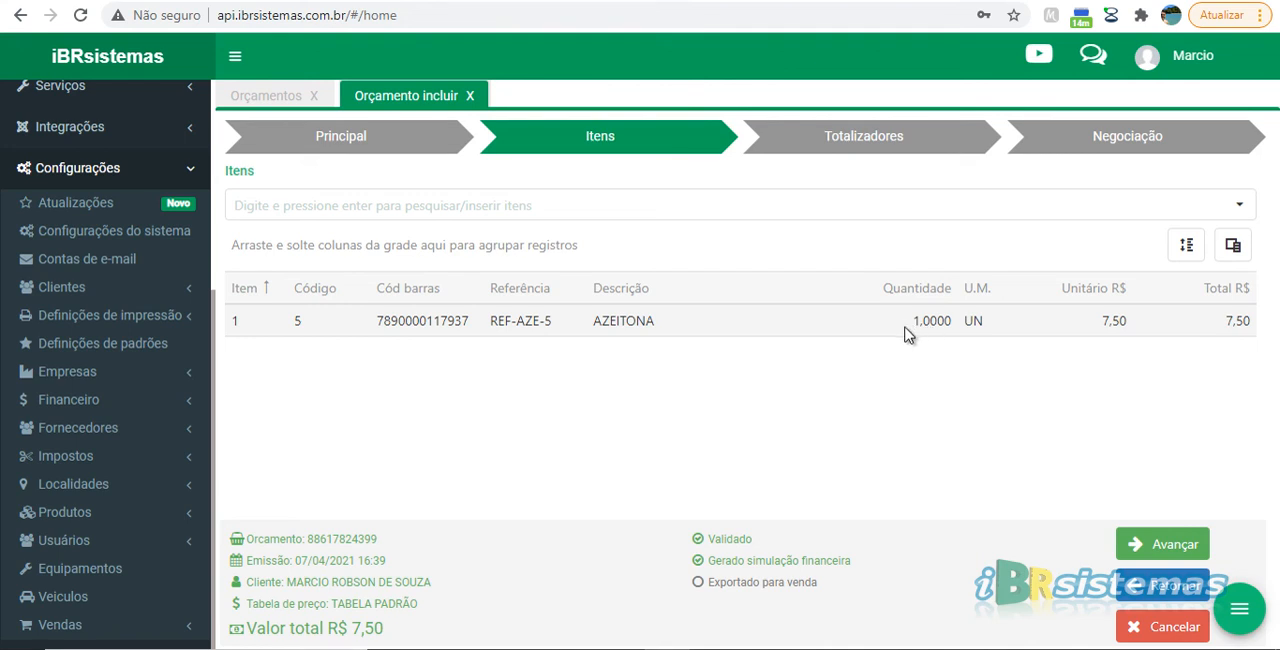
pyautogui.click(855, 145)
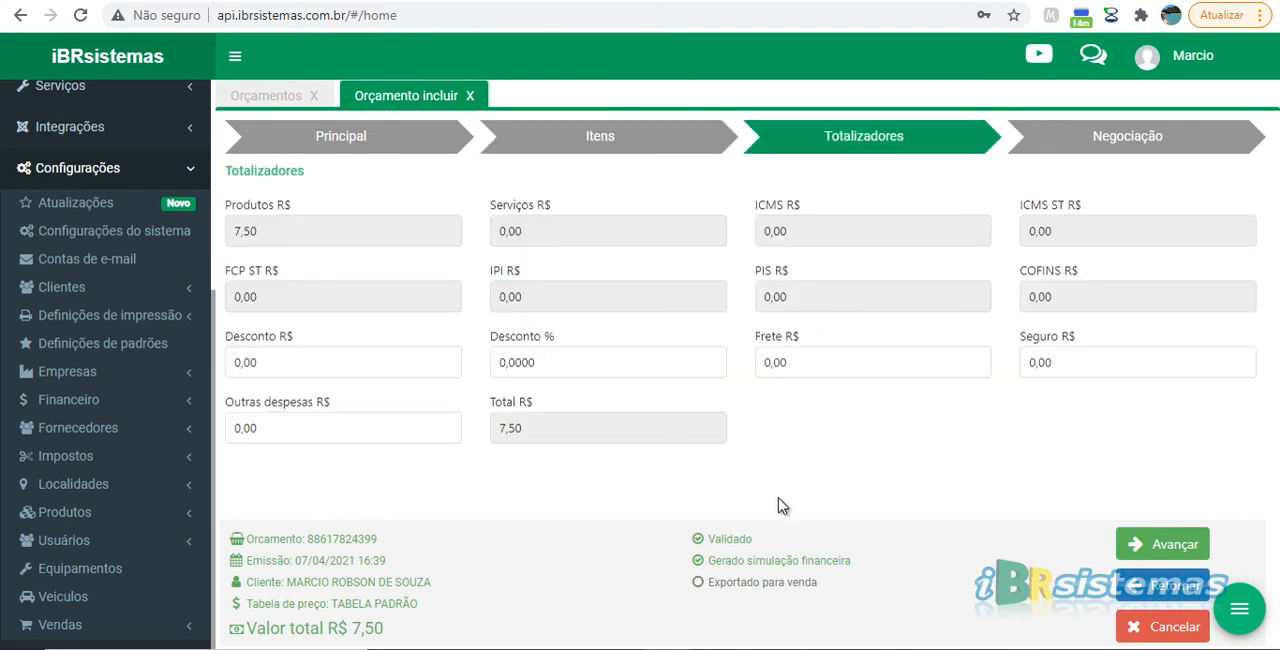
pyautogui.click(1093, 135)
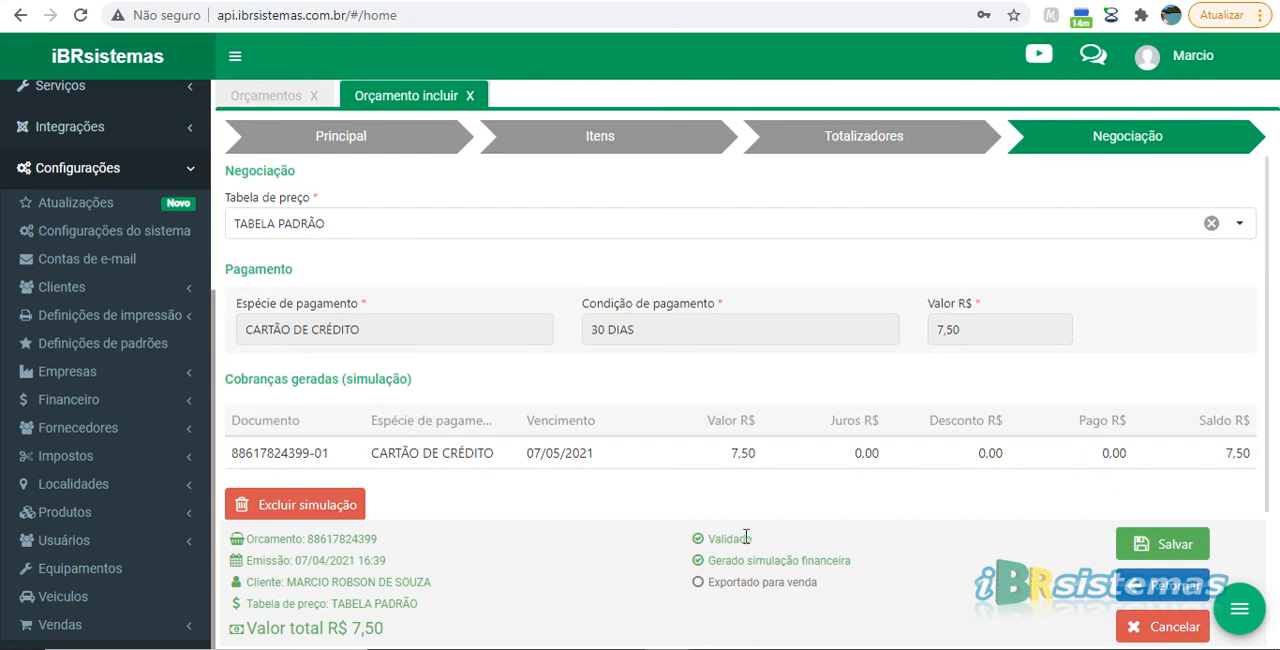
pyautogui.moveTo(753, 542); pyautogui.dragTo(695, 535)
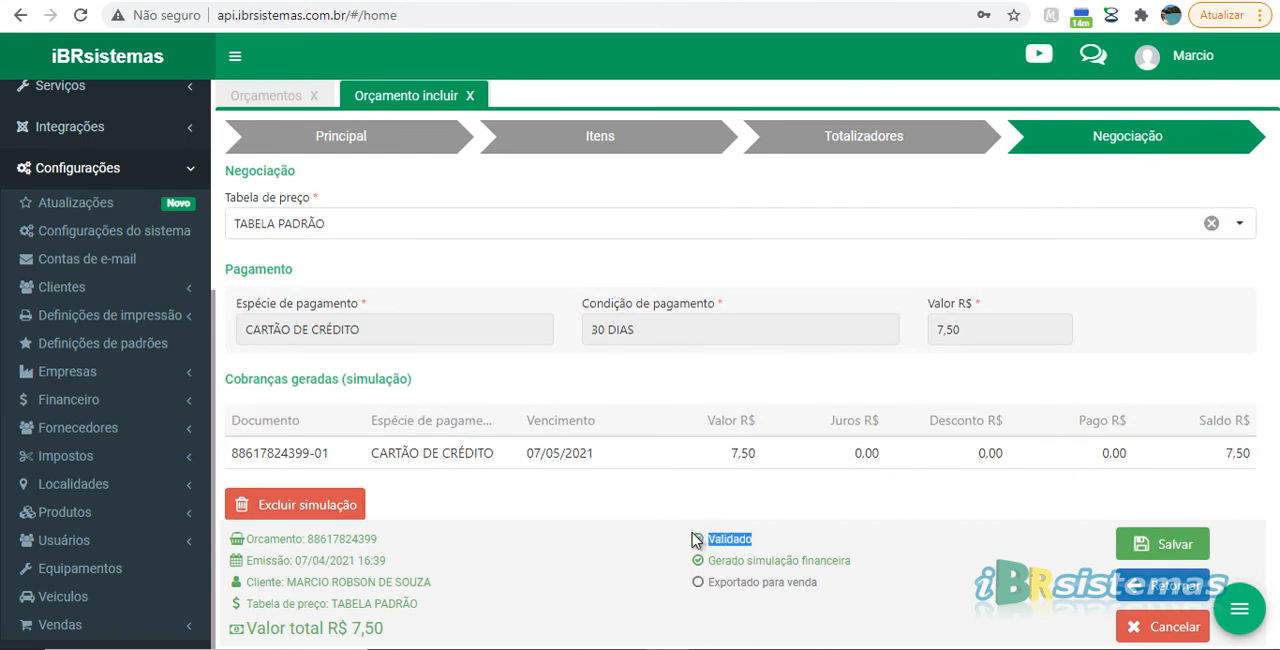
pyautogui.click(772, 548)
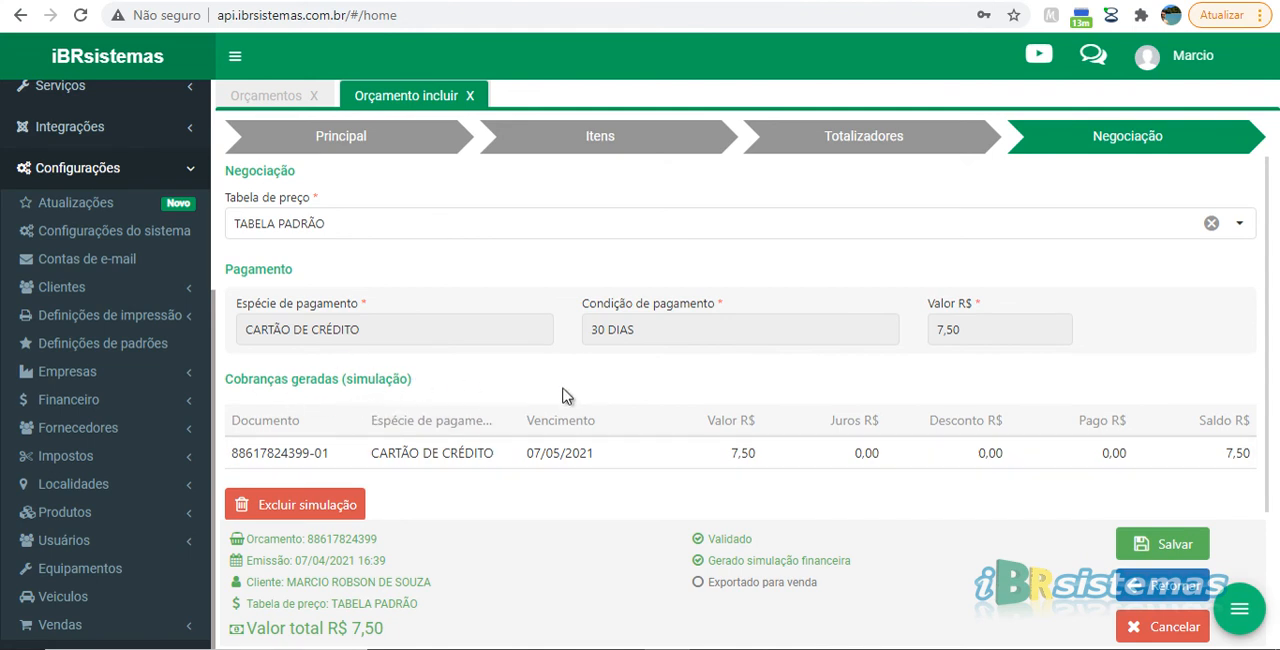
# Open the print preview of the completed quote
pyautogui.click(1238, 612)
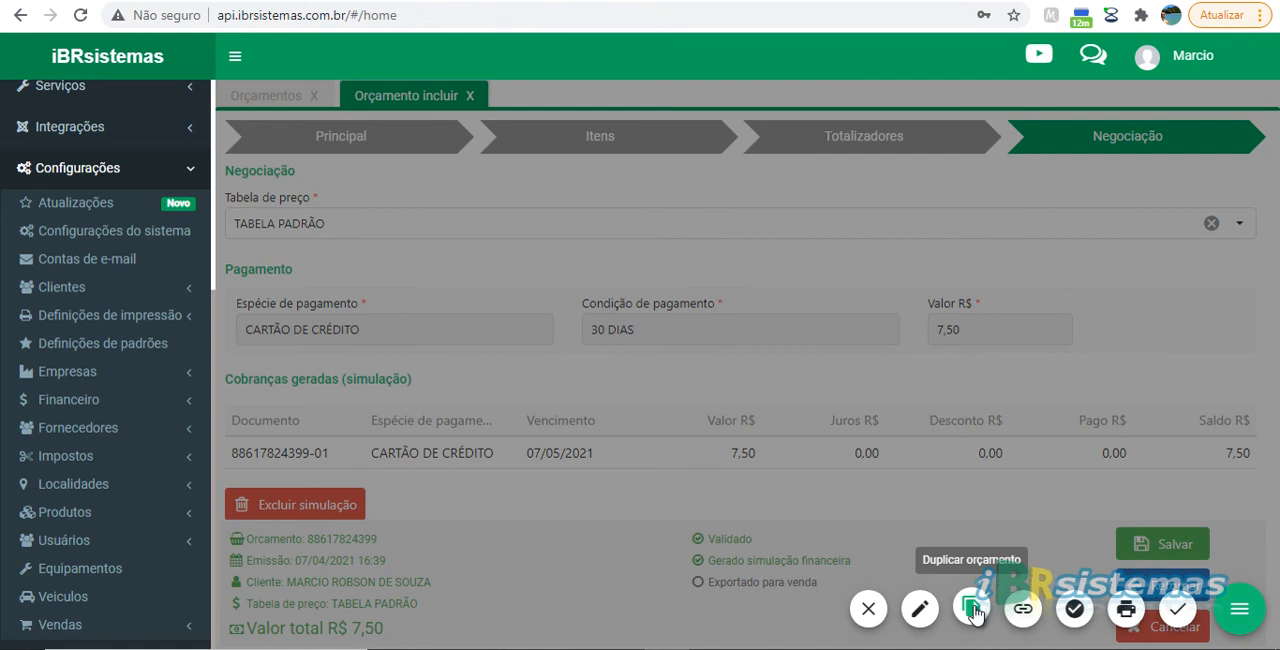
pyautogui.click(921, 616)
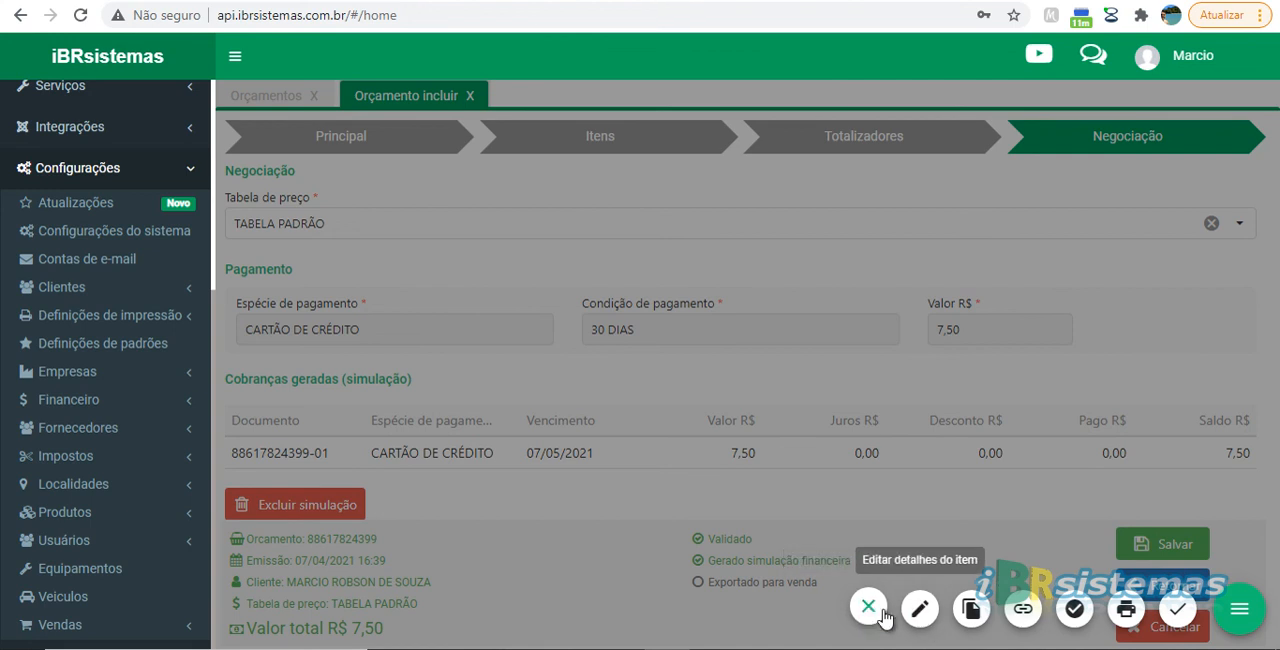
pyautogui.click(1127, 609)
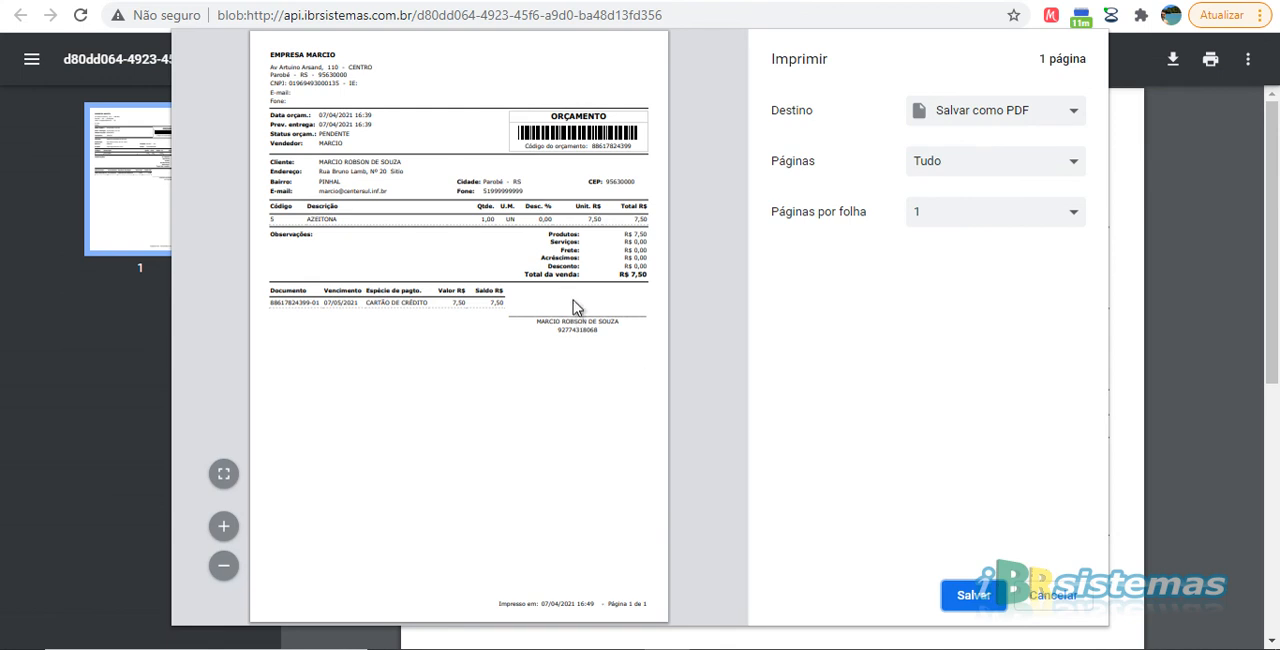
# Cancel printing the quote and close its PDF to return to the quote form
pyautogui.click(1042, 592)
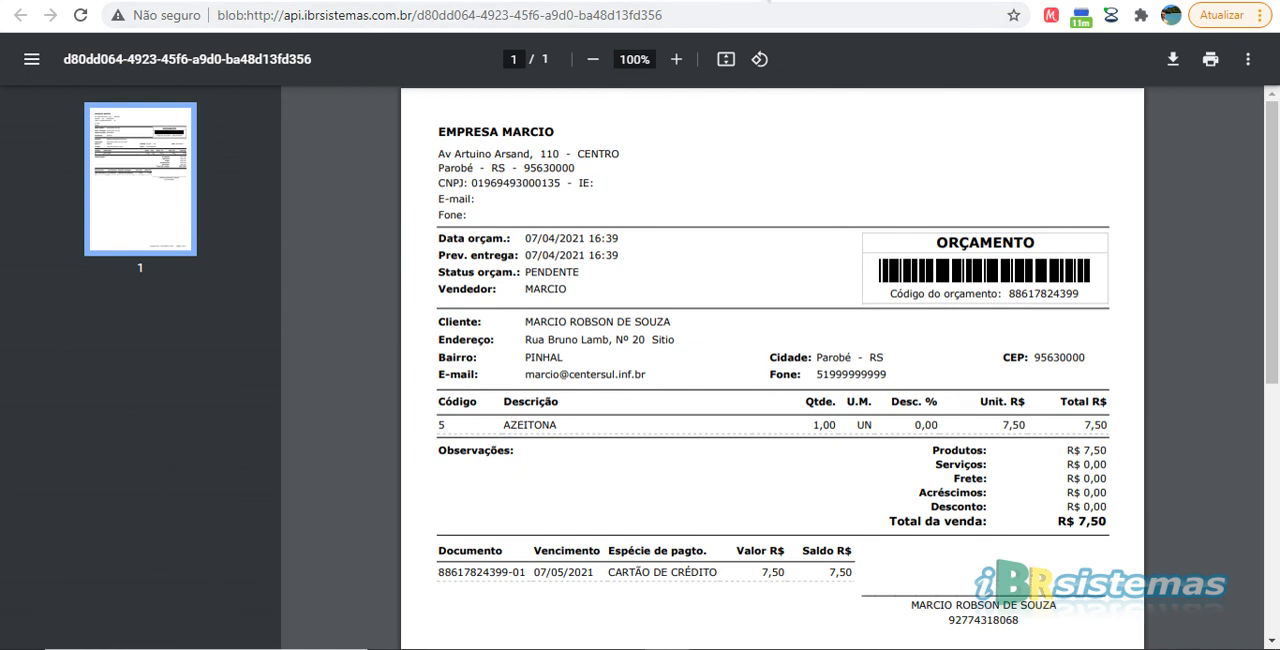
pyautogui.click(725, 1)
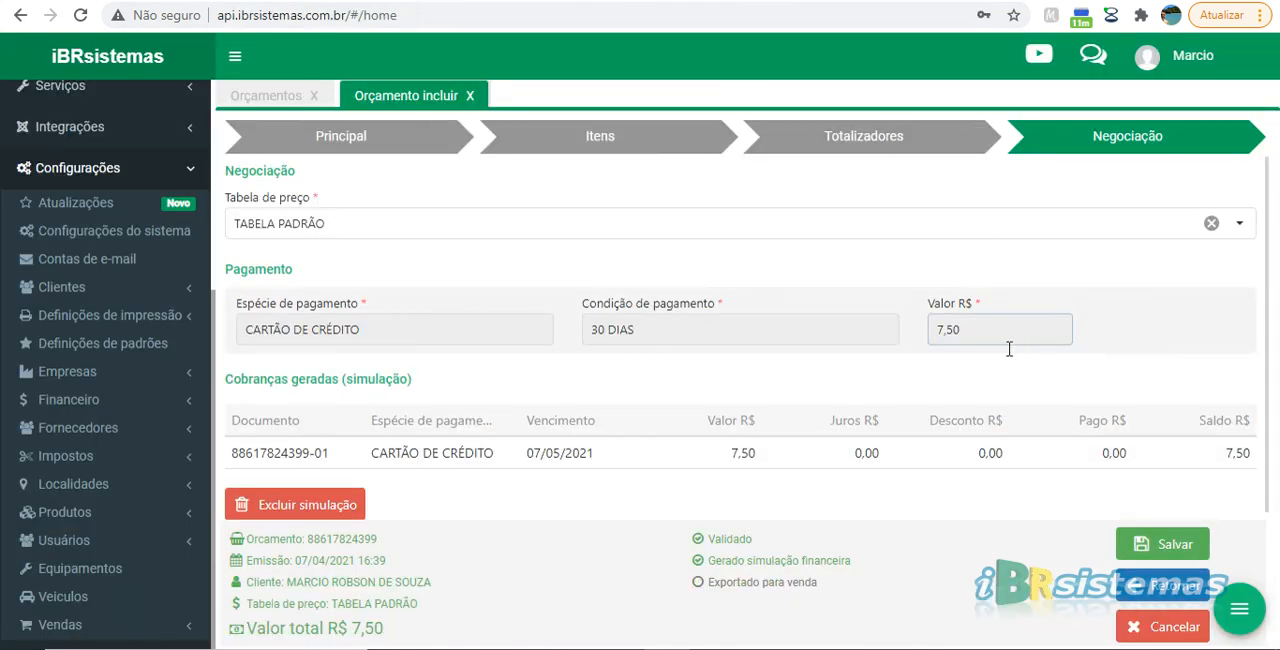
# Go back through the quote's Totalizadores, Itens and Principal stages to review their contents
pyautogui.click(1172, 590)
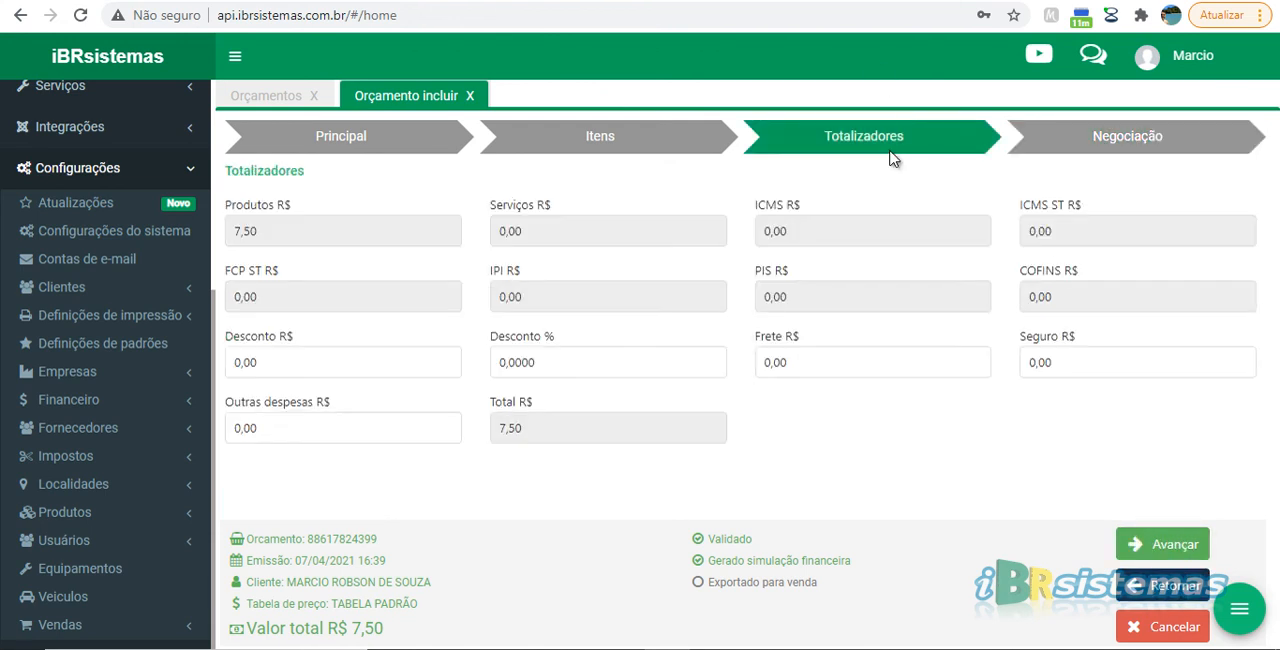
pyautogui.click(1178, 596)
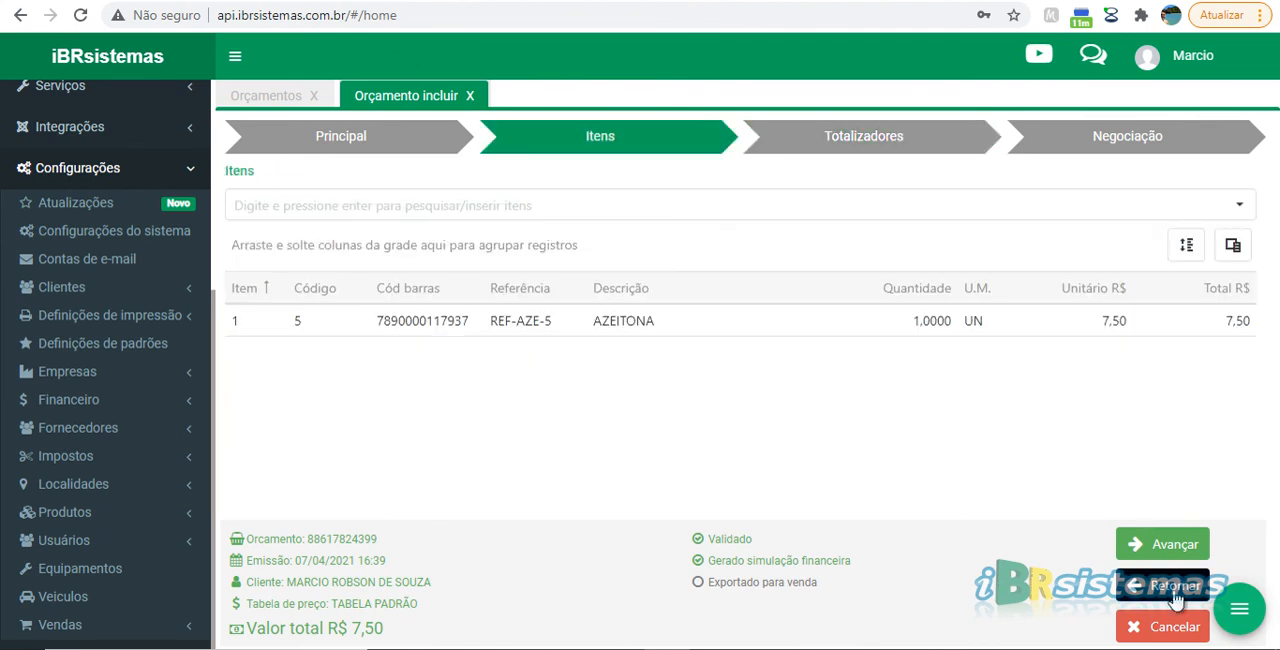
pyautogui.click(1168, 548)
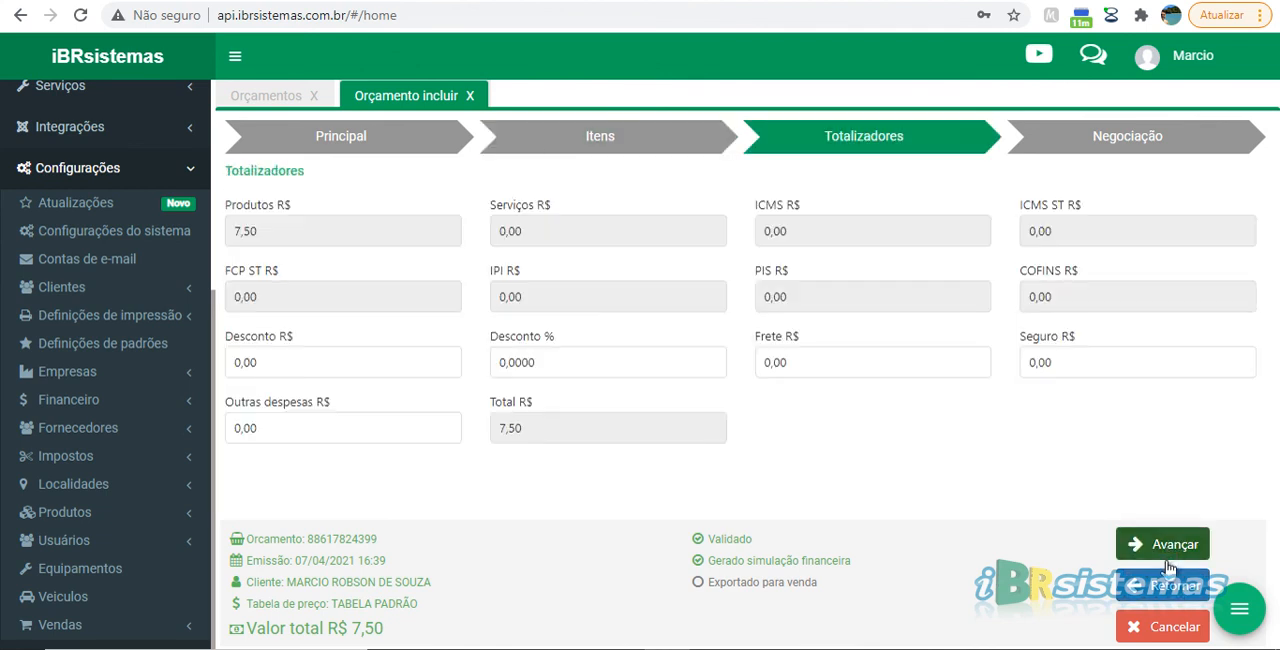
pyautogui.click(645, 146)
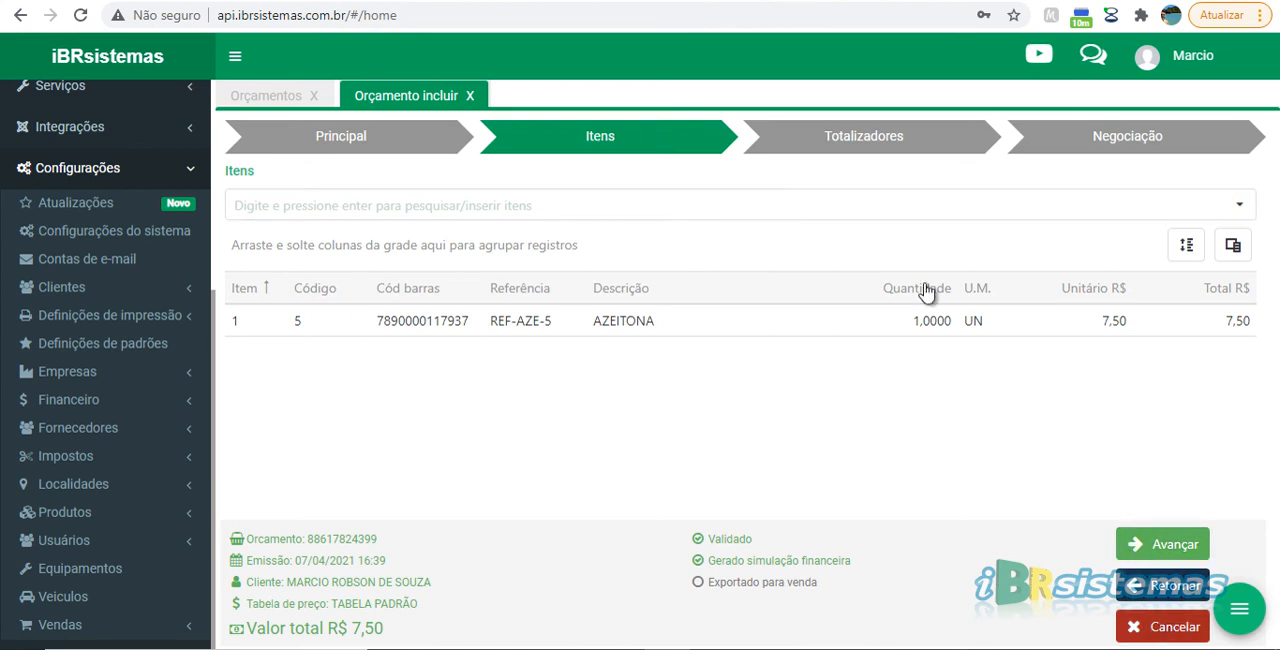
pyautogui.click(420, 135)
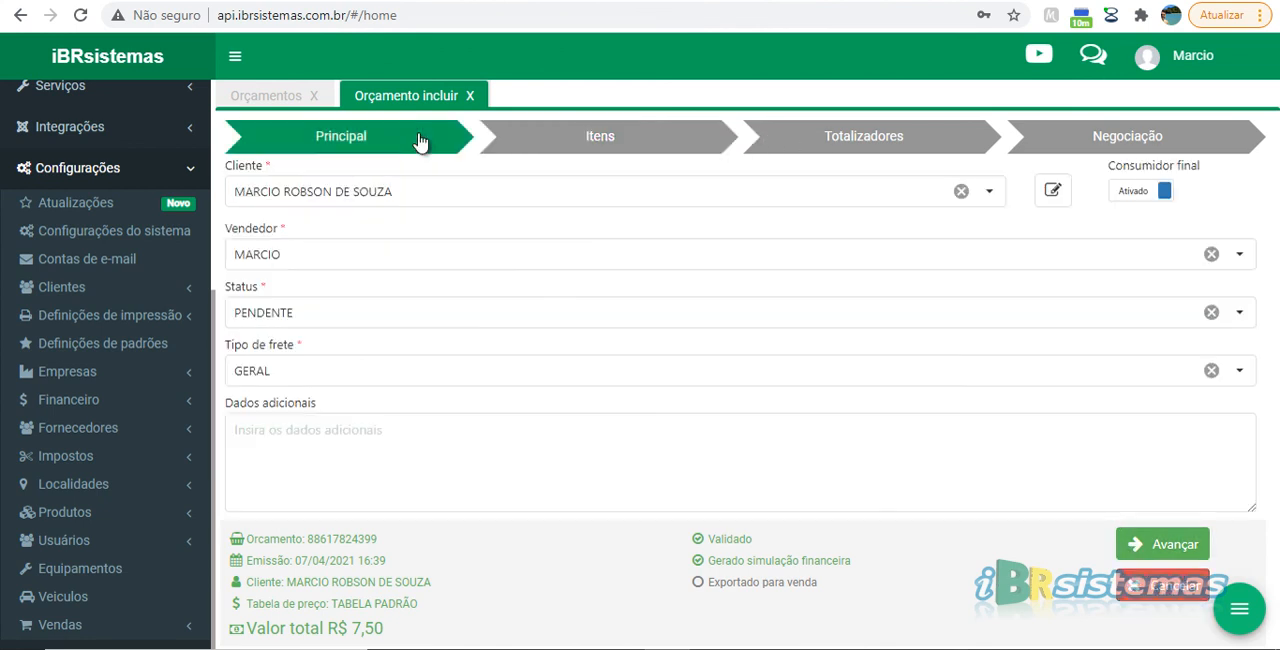
# Return to the Negociação stage and save the quote
pyautogui.click(1165, 140)
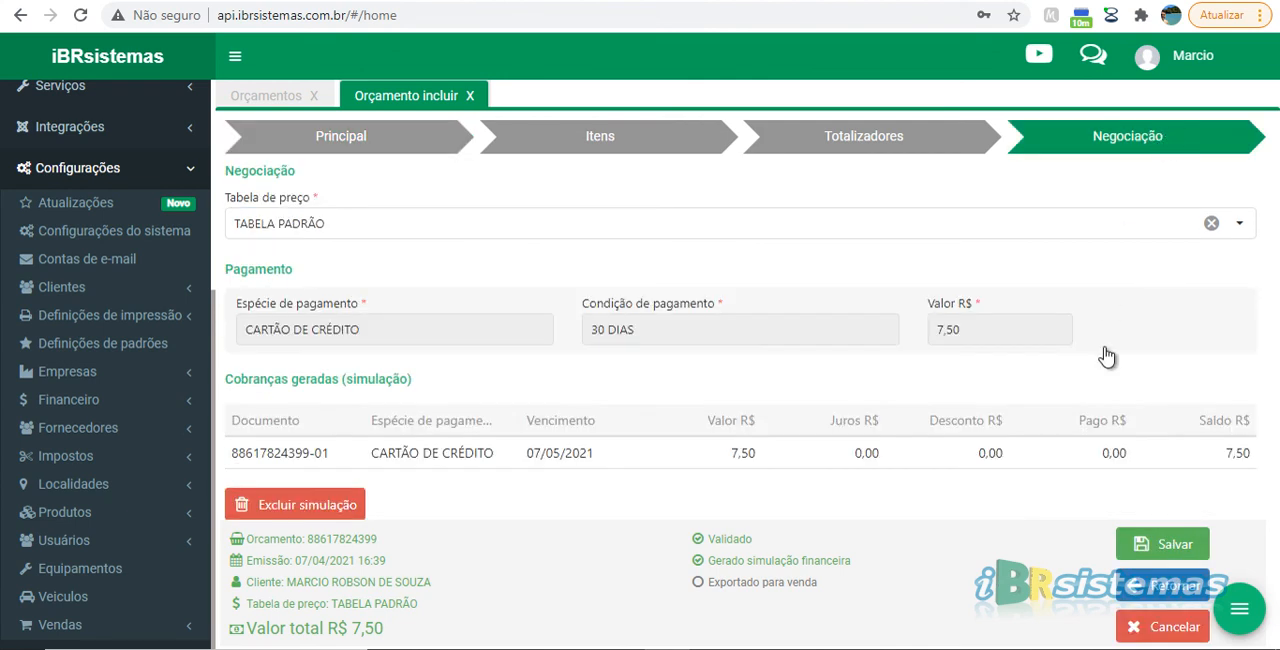
pyautogui.click(1162, 547)
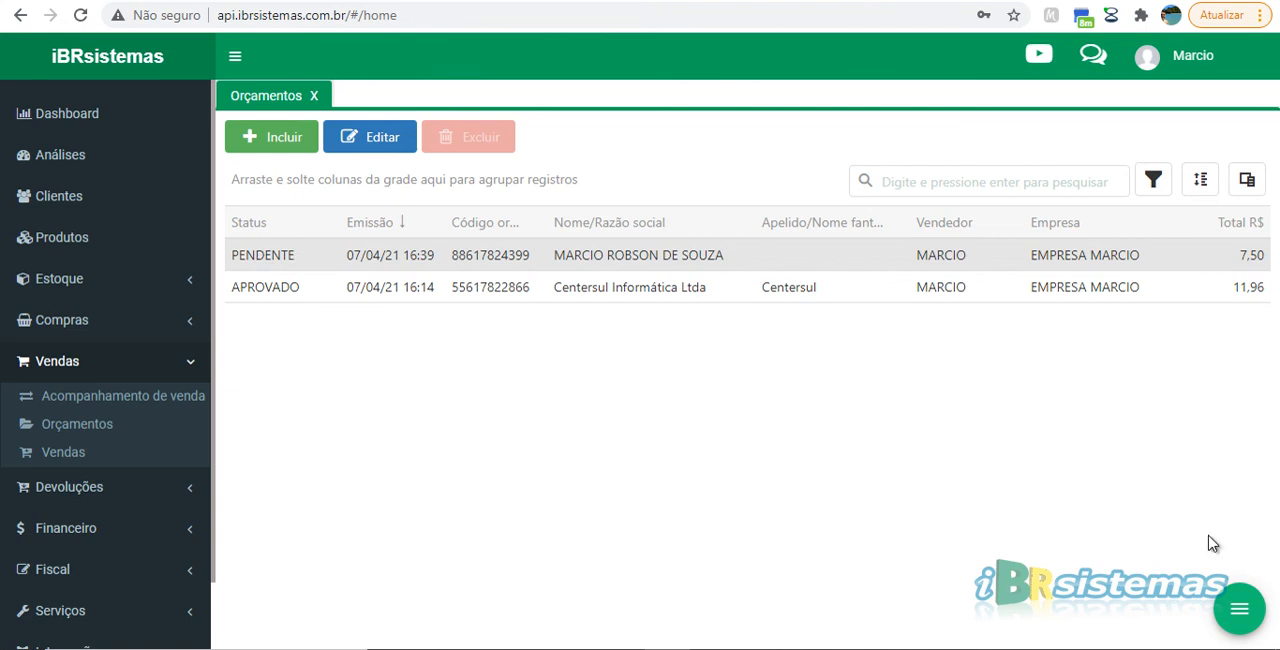
# Show the additional actions available for the PENDENTE quote in the Orçamentos list, and close them again
pyautogui.click(1239, 611)
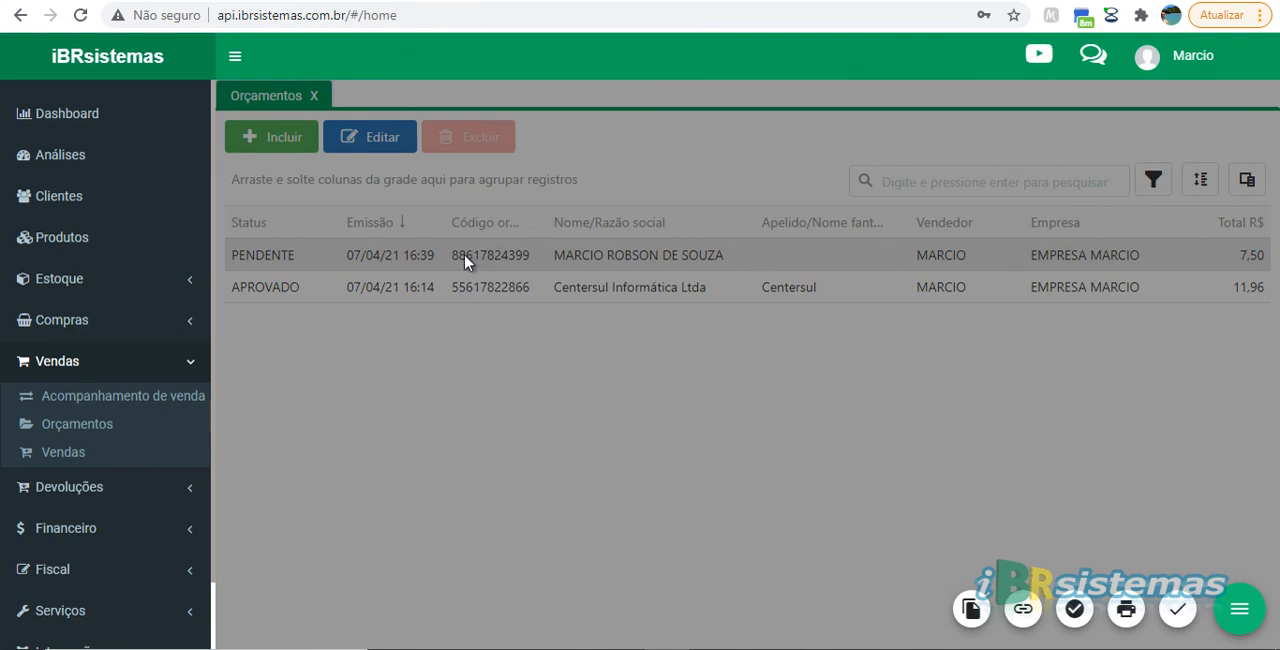
pyautogui.click(526, 360)
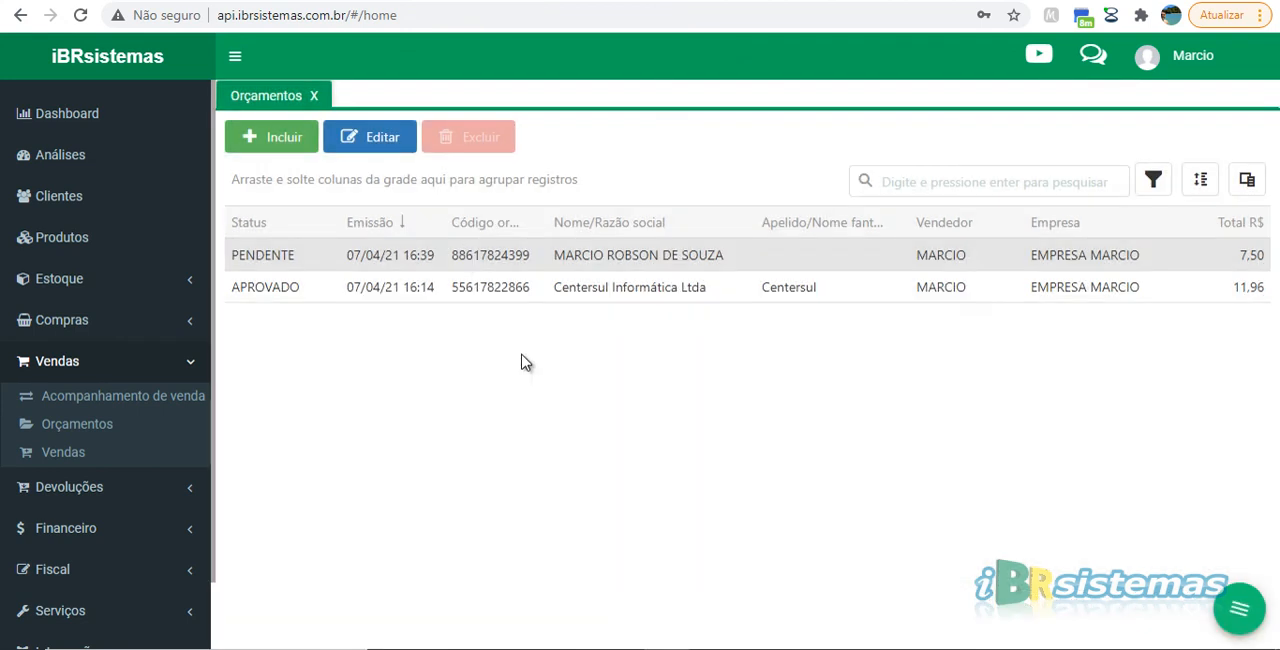
# Open the PENDENTE quote for editing, check the available Status options, and close it without changing anything
pyautogui.doubleClick(557, 258)
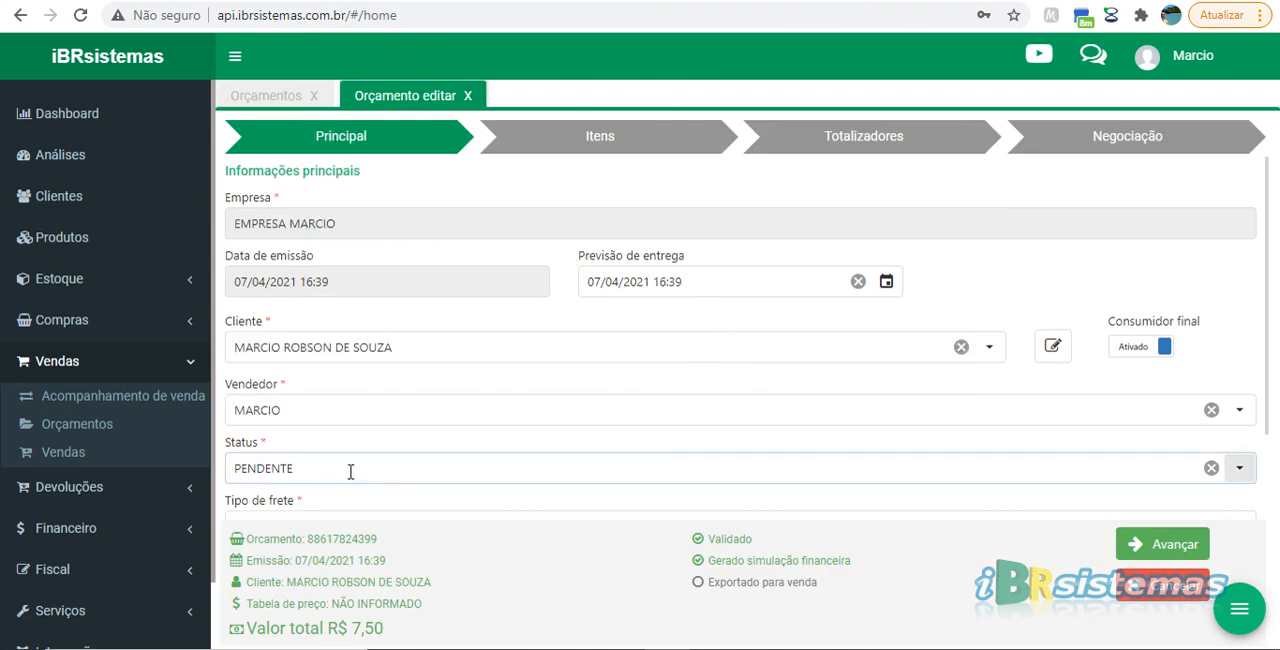
pyautogui.click(351, 469)
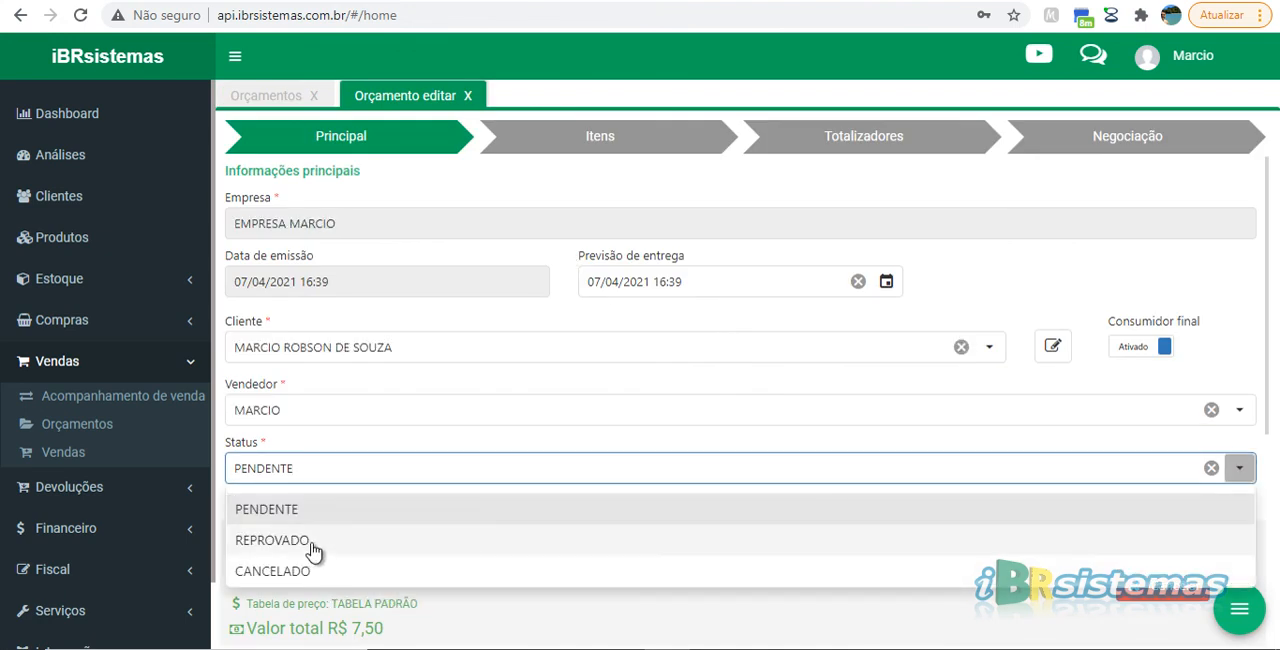
pyautogui.click(337, 441)
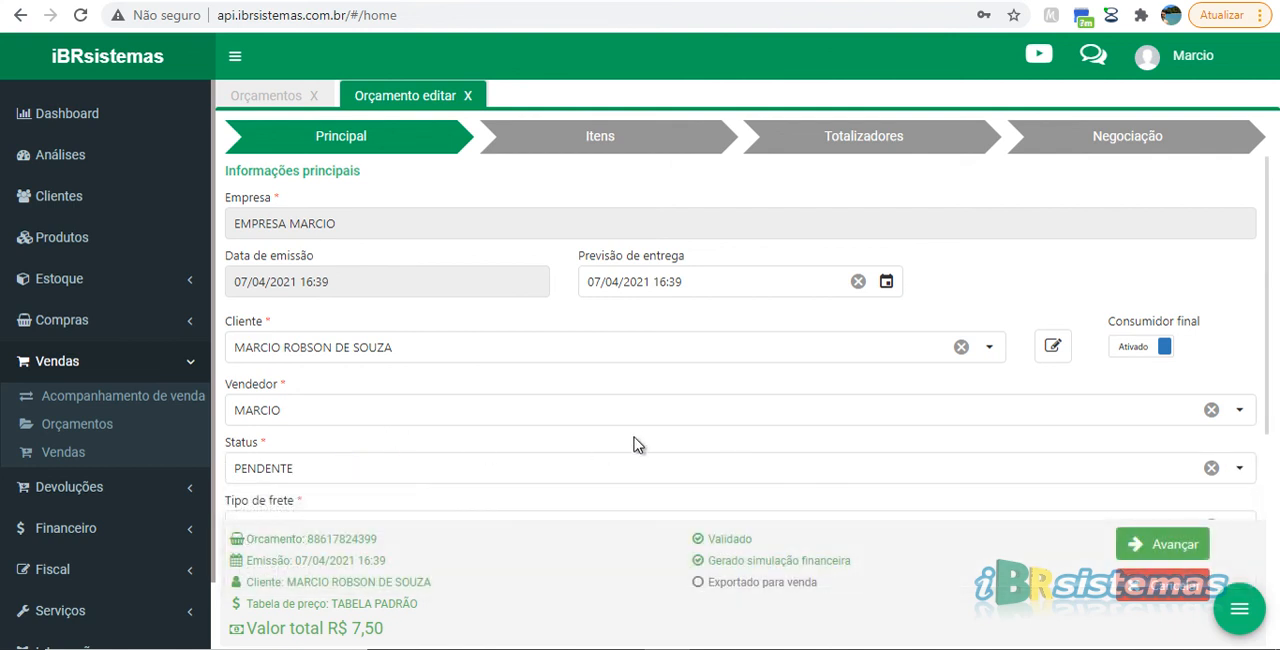
pyautogui.click(468, 96)
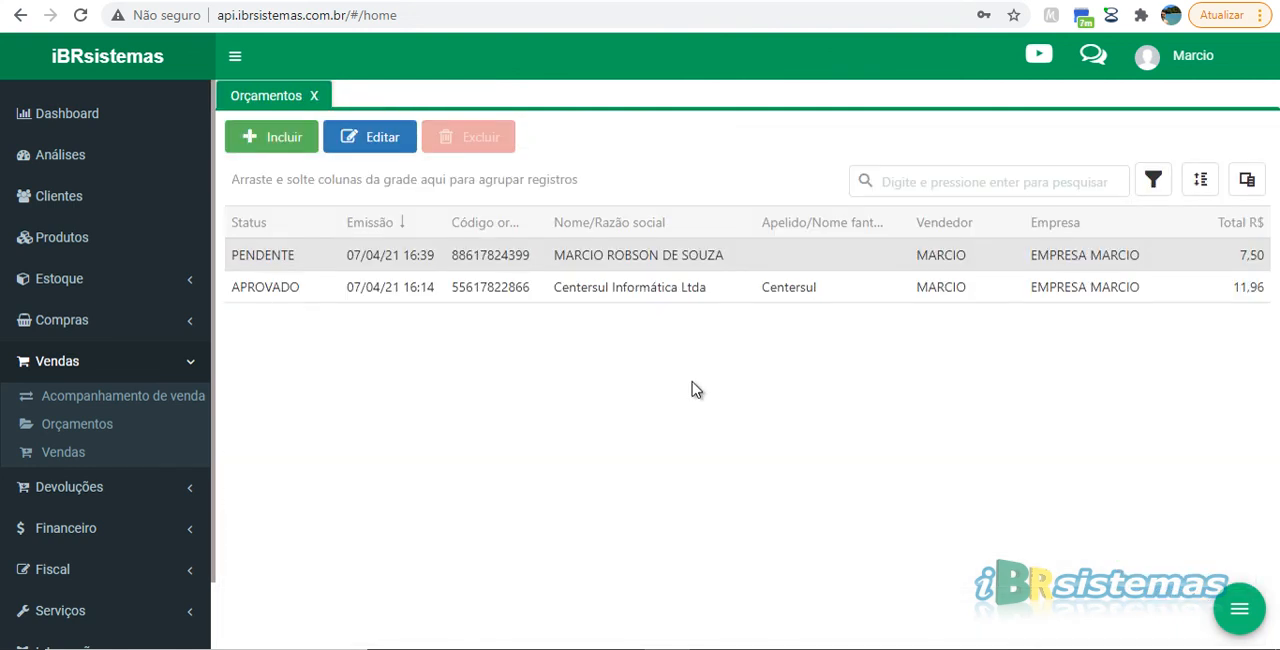